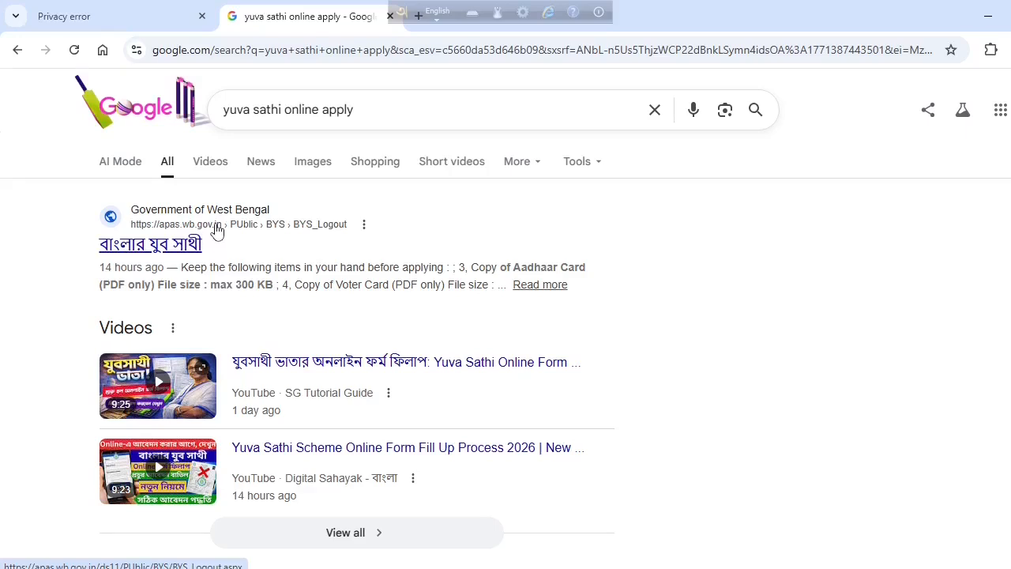
Open the বাংলার যুব সাথী search result in a new tab and quit the on-screen keyboard utility
{"action": "right_click", "coordinate": [217, 229]}
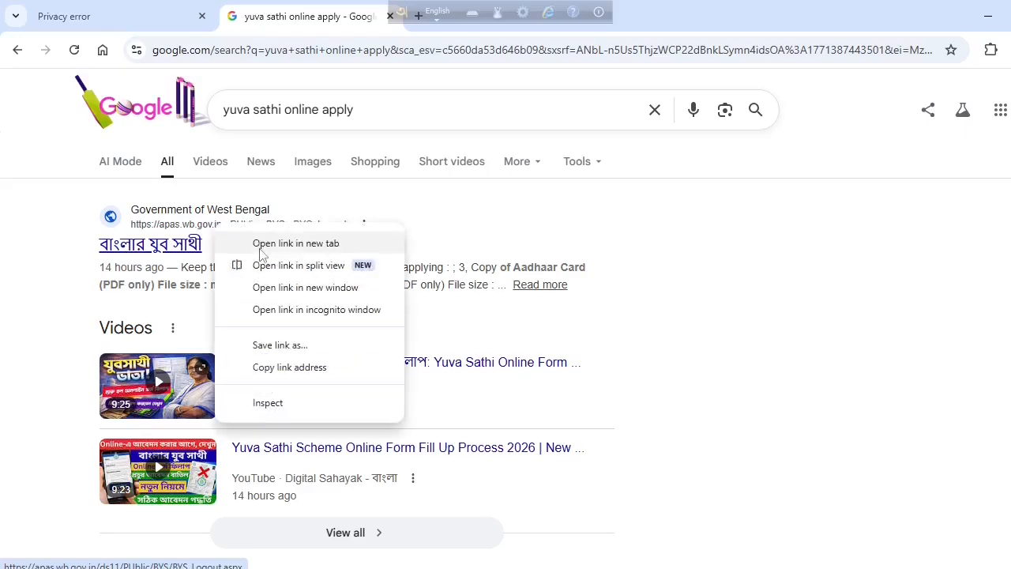
{"action": "left_click", "coordinate": [293, 242]}
{"action": "left_click", "coordinate": [599, 14]}
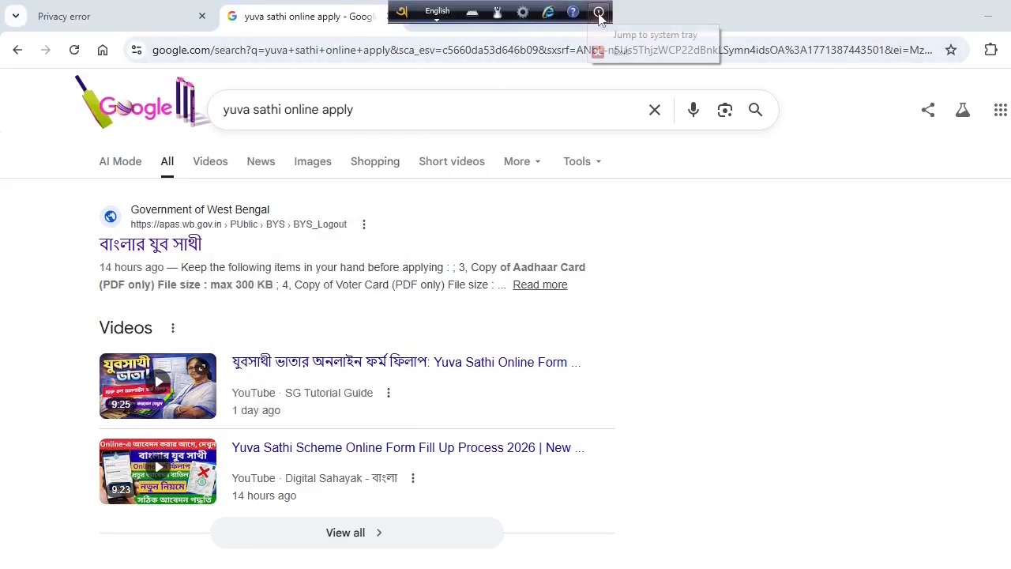
{"action": "left_click", "coordinate": [617, 52]}
{"action": "left_click", "coordinate": [480, 21]}
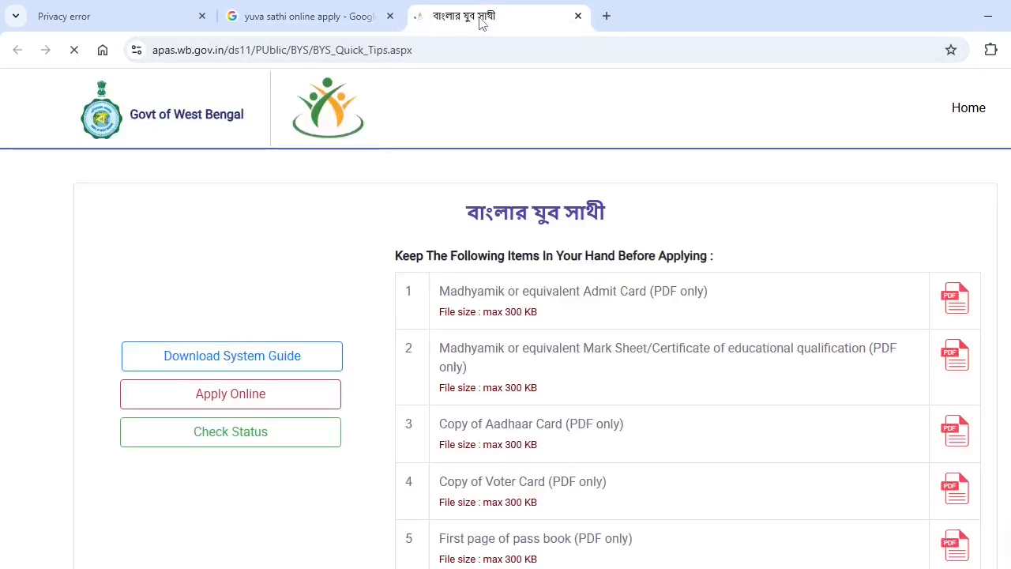
{"action": "scroll", "coordinate": [503, 344], "scroll_direction": "down", "scroll_amount": 1}
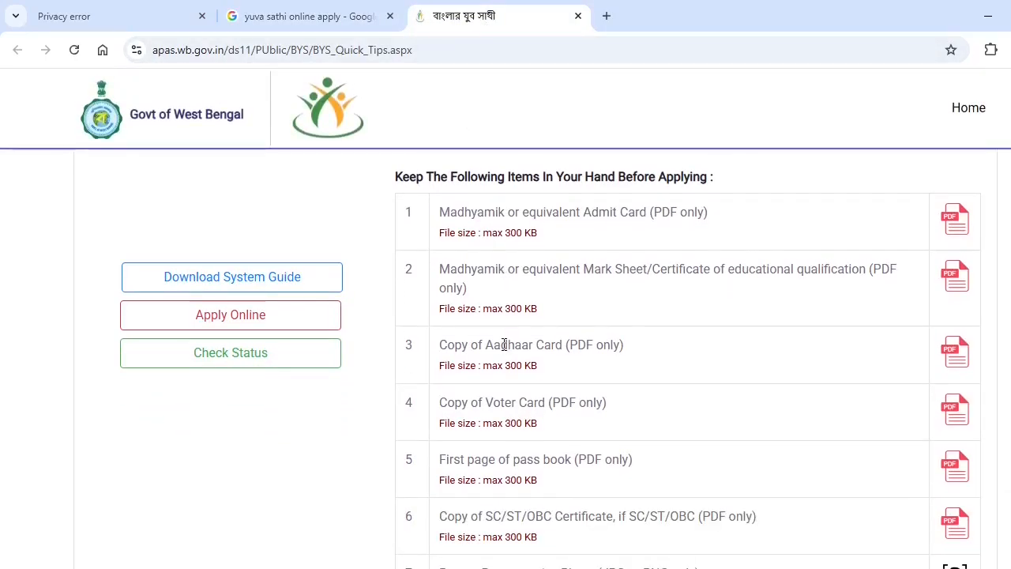
{"action": "scroll", "coordinate": [504, 345], "scroll_direction": "up", "scroll_amount": 1}
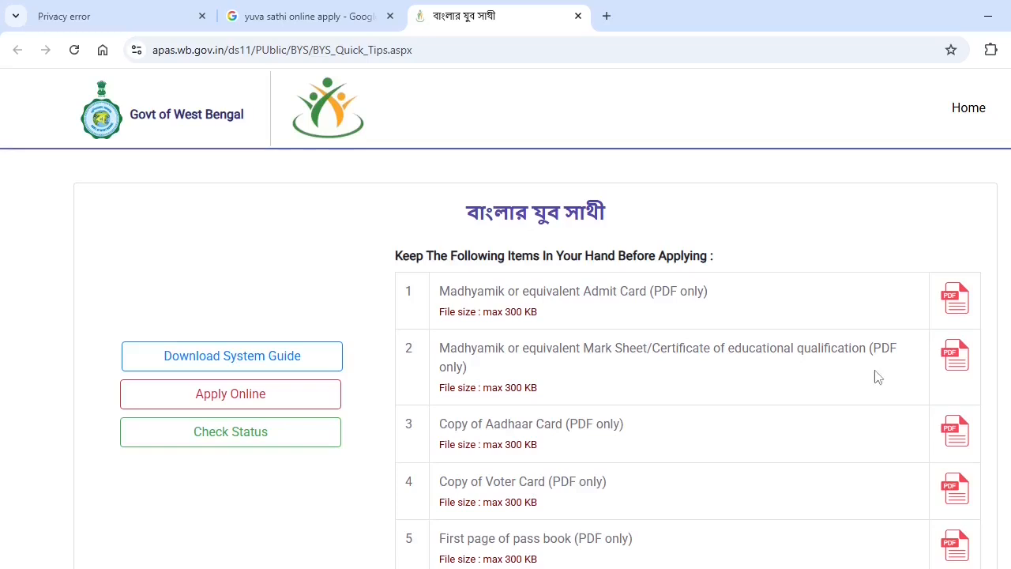
{"action": "scroll", "coordinate": [688, 398], "scroll_direction": "down", "scroll_amount": 1}
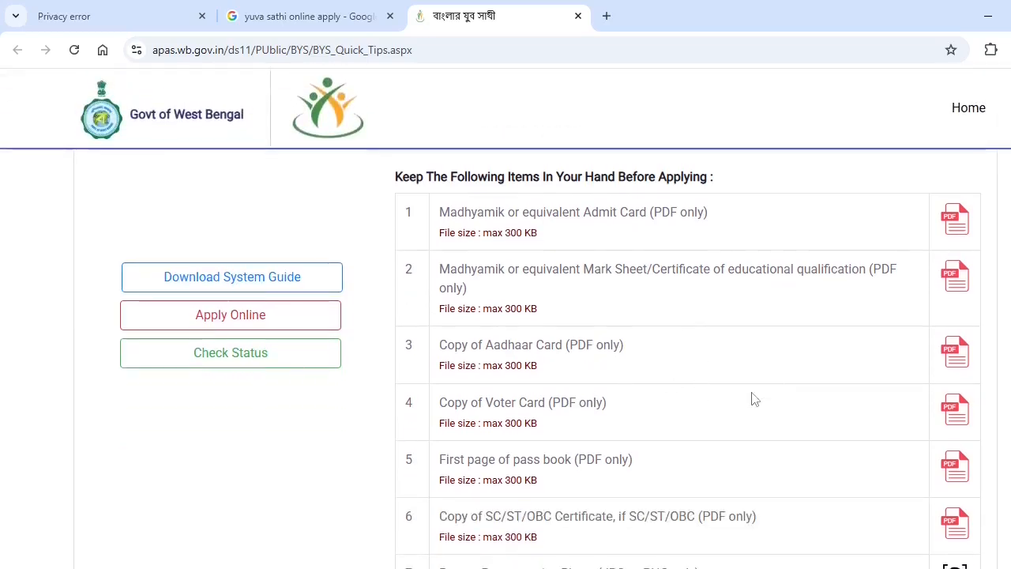
{"action": "scroll", "coordinate": [752, 399], "scroll_direction": "down", "scroll_amount": 1}
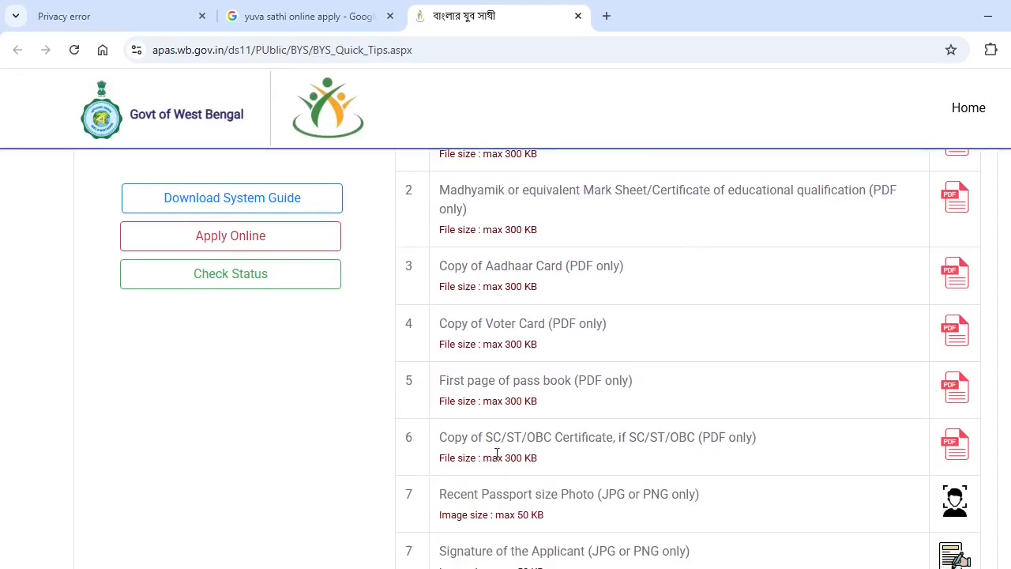
{"action": "scroll", "coordinate": [556, 460], "scroll_direction": "down", "scroll_amount": 1}
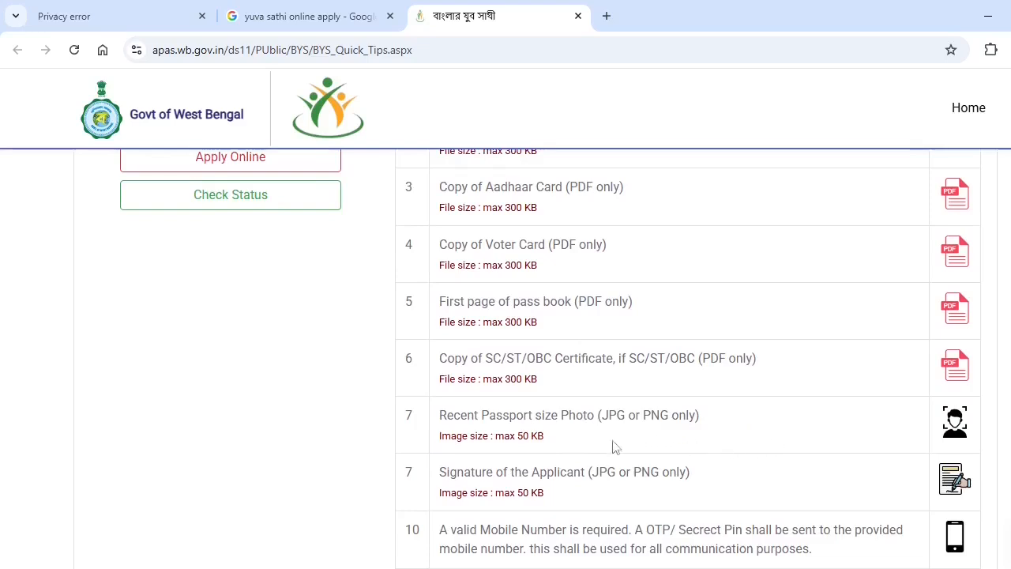
{"action": "scroll", "coordinate": [577, 451], "scroll_direction": "down", "scroll_amount": 1}
{"action": "scroll", "coordinate": [553, 442], "scroll_direction": "up", "scroll_amount": 3}
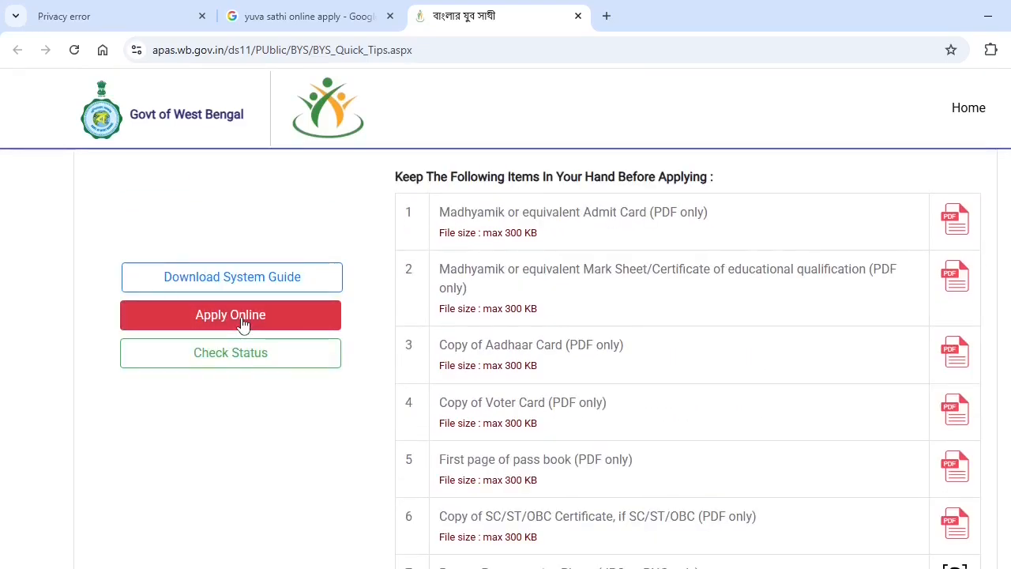
Start an online application with the applicant's mobile number and captcha answer 13, then acknowledge the OTP alert
{"action": "left_click", "coordinate": [244, 324]}
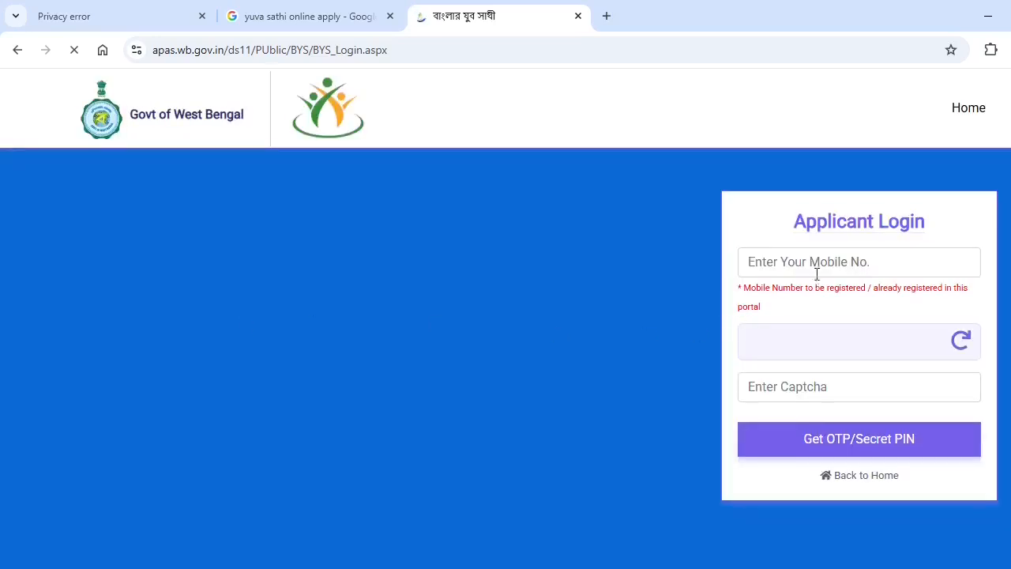
{"action": "left_click", "coordinate": [817, 273]}
{"action": "type", "text": "9"}
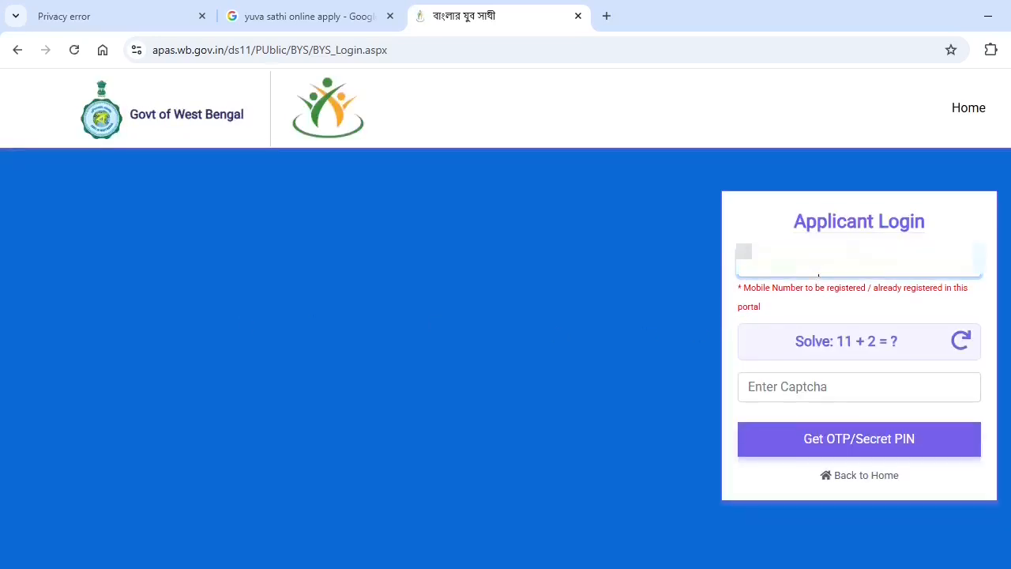
{"action": "type", "text": "******"}
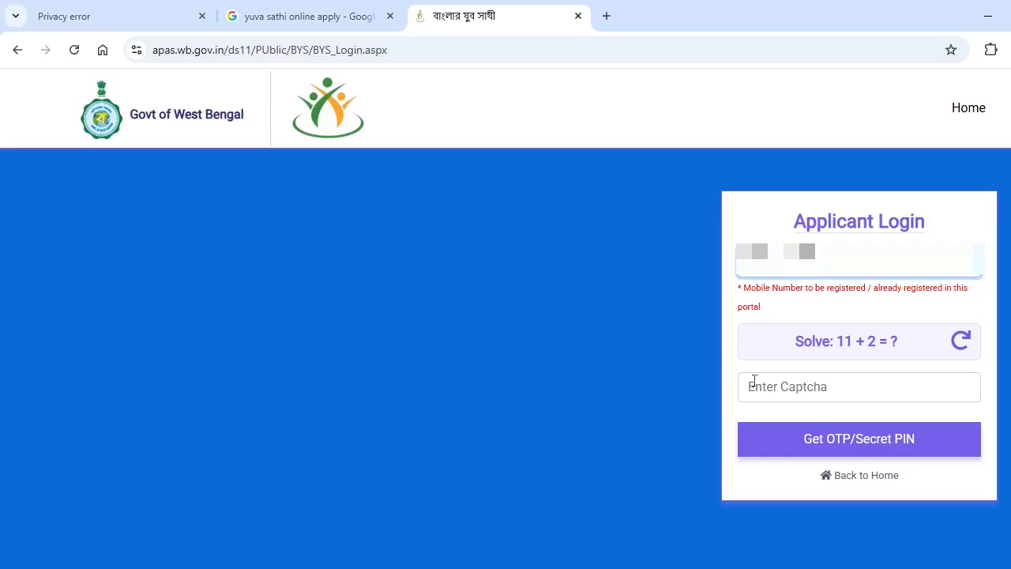
{"action": "left_click", "coordinate": [861, 393]}
{"action": "type", "text": "13"}
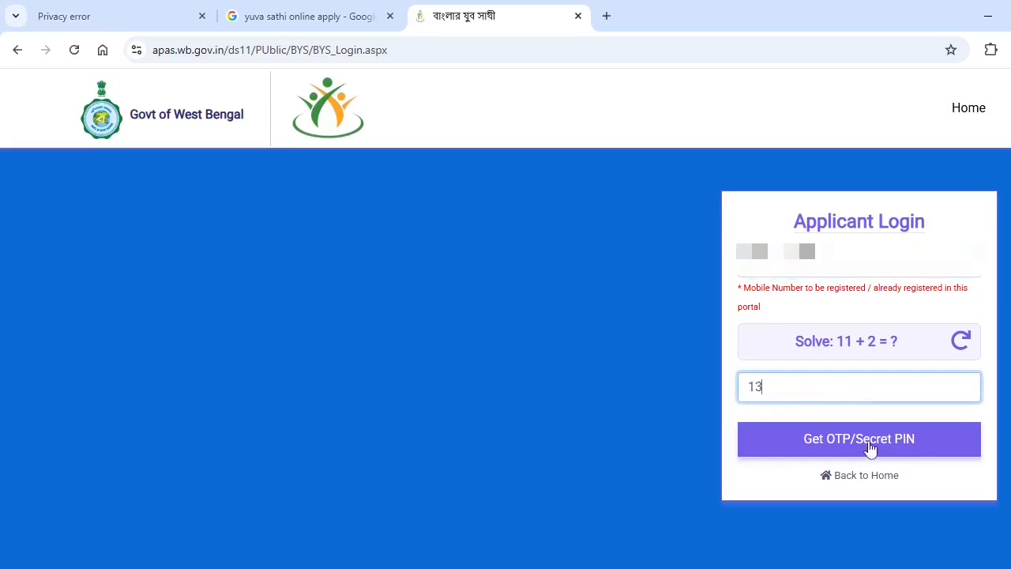
{"action": "left_click", "coordinate": [869, 448]}
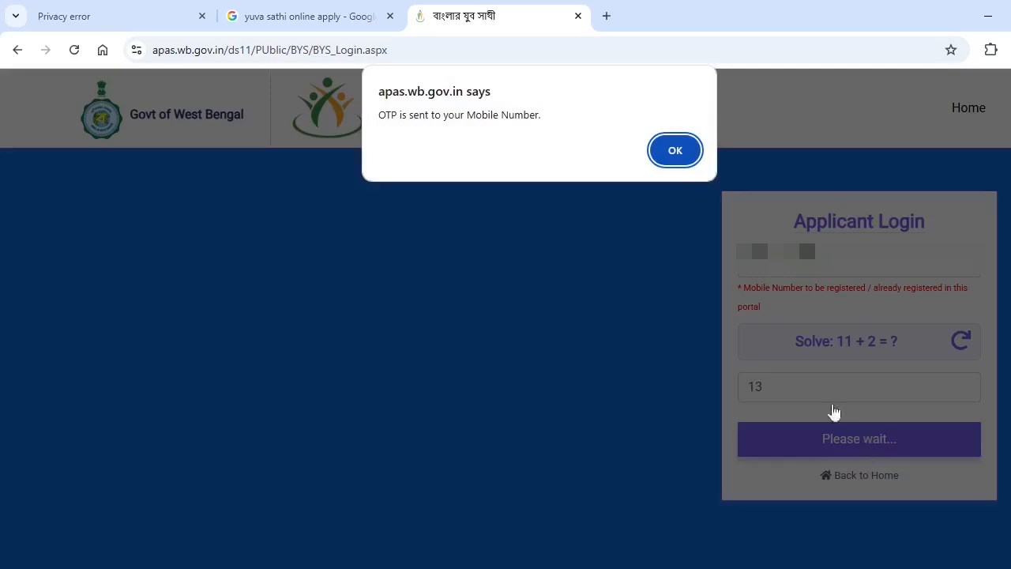
{"action": "left_click", "coordinate": [676, 151]}
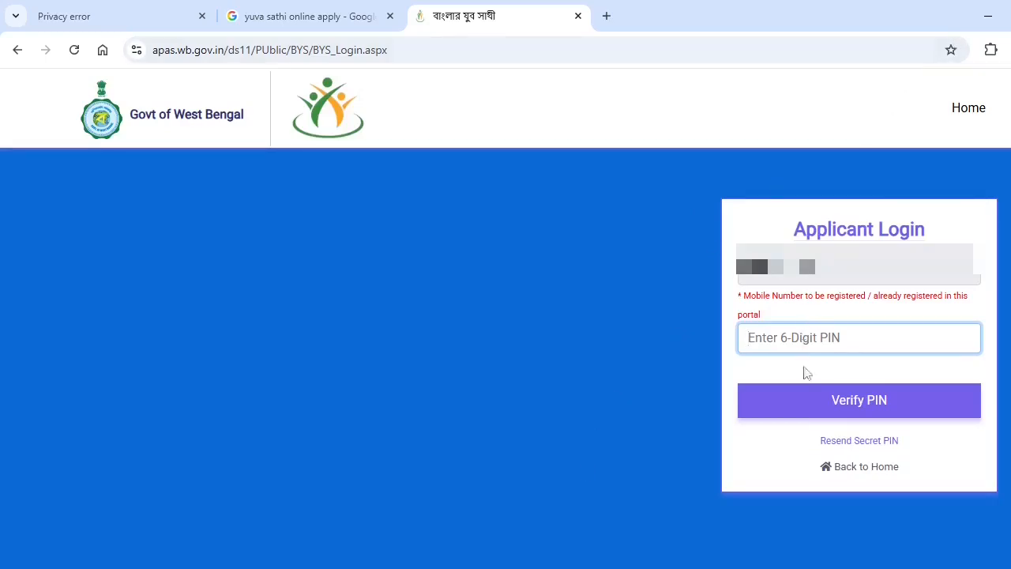
Enter the 6-digit secret PIN and verify it
{"action": "type", "text": "1"}
{"action": "left_click", "coordinate": [856, 402]}
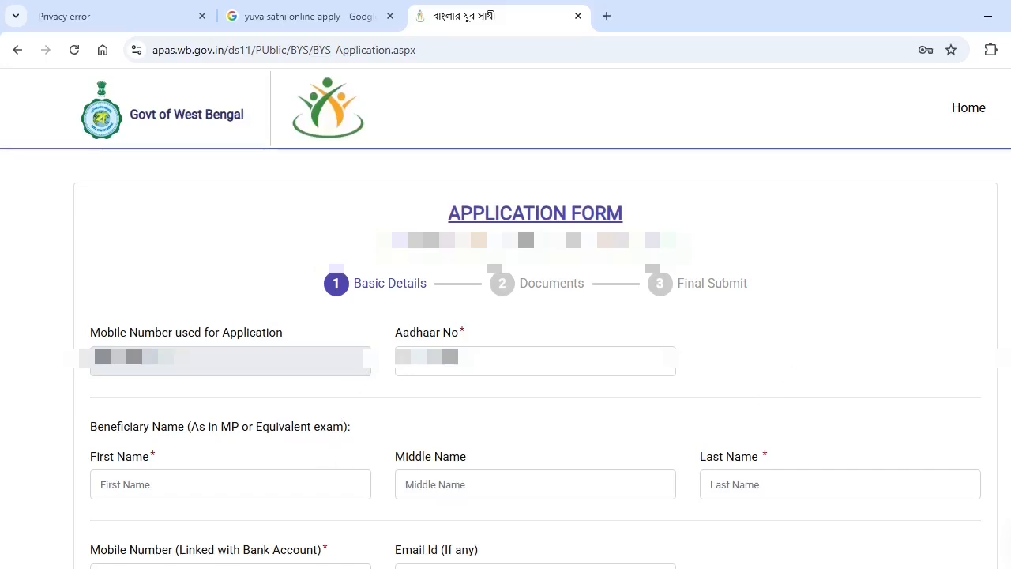
Replace the Aadhaar number and enter the applicant's first and last name
{"action": "double_click", "coordinate": [434, 356]}
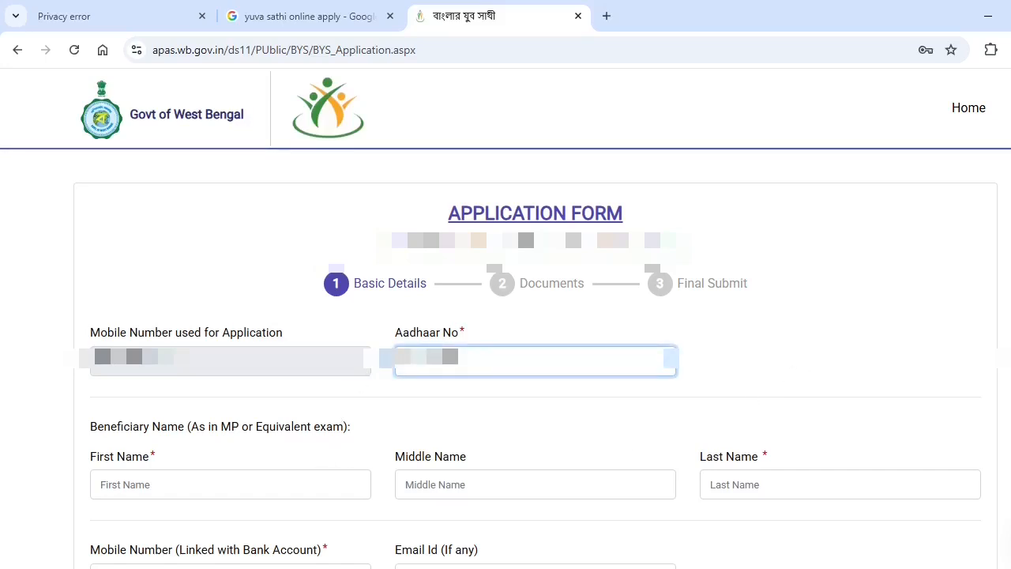
{"action": "type", "text": "*"}
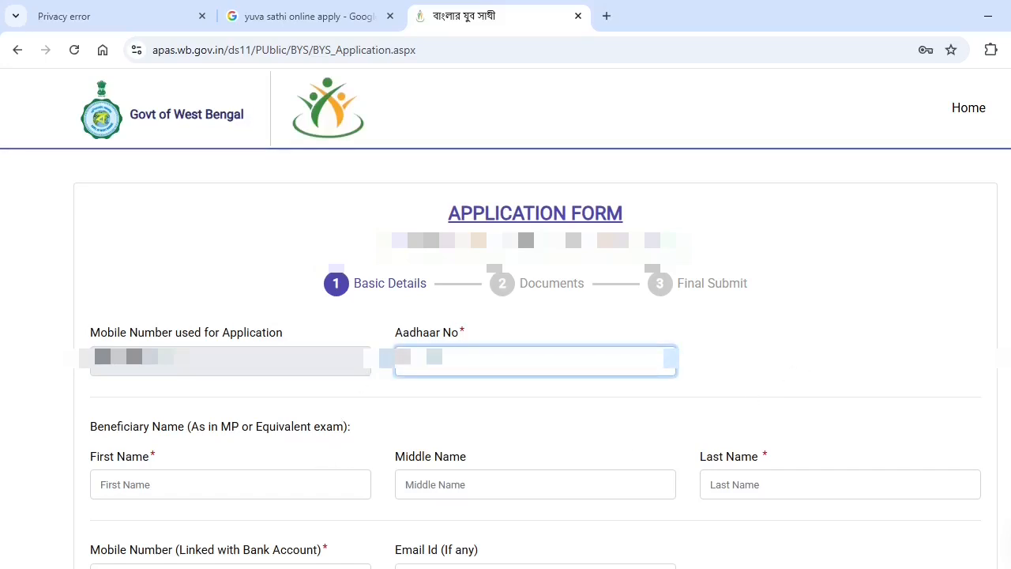
{"action": "type", "text": "****"}
{"action": "scroll", "coordinate": [480, 377], "scroll_direction": "down", "scroll_amount": 1}
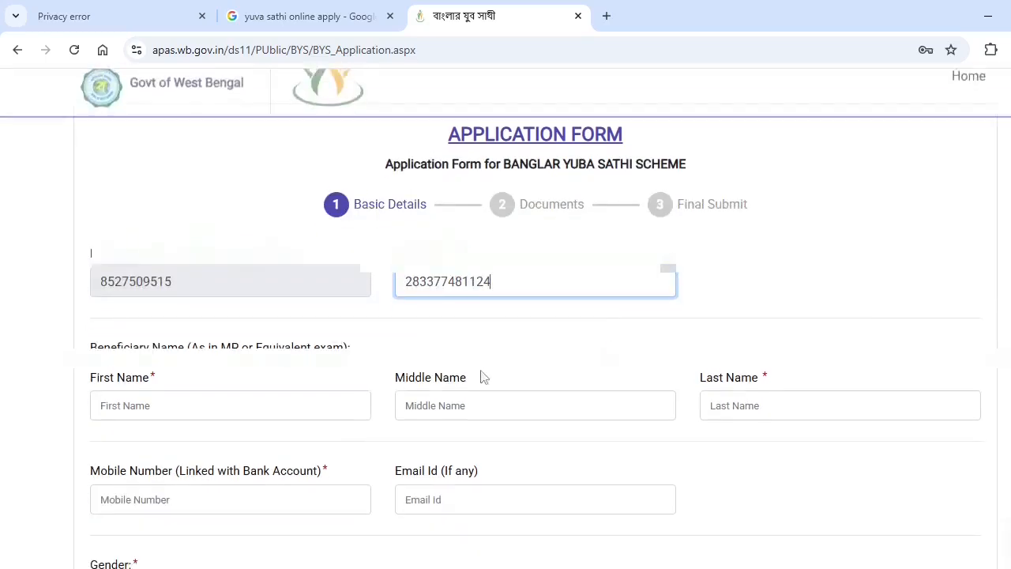
{"action": "left_click", "coordinate": [257, 411]}
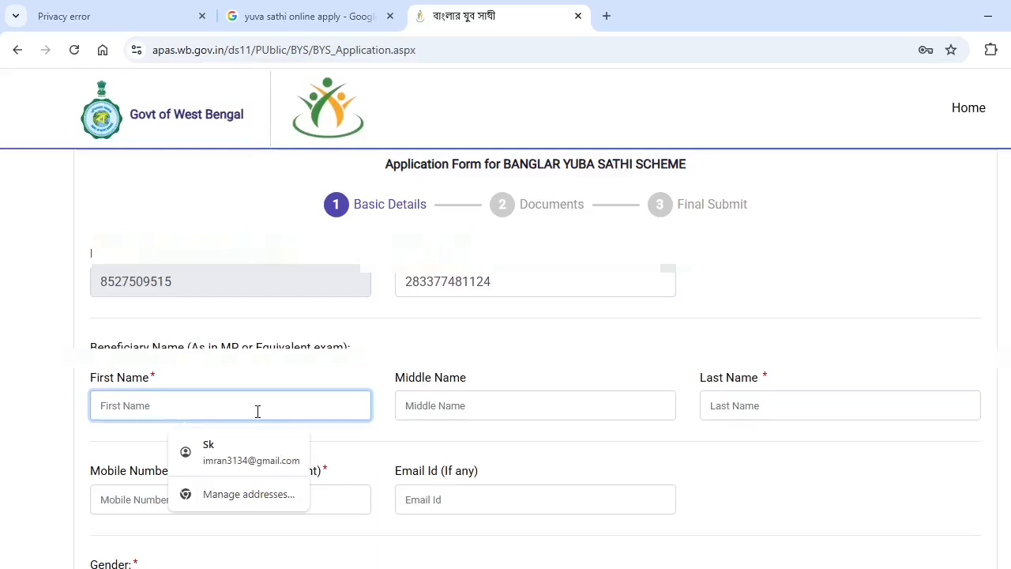
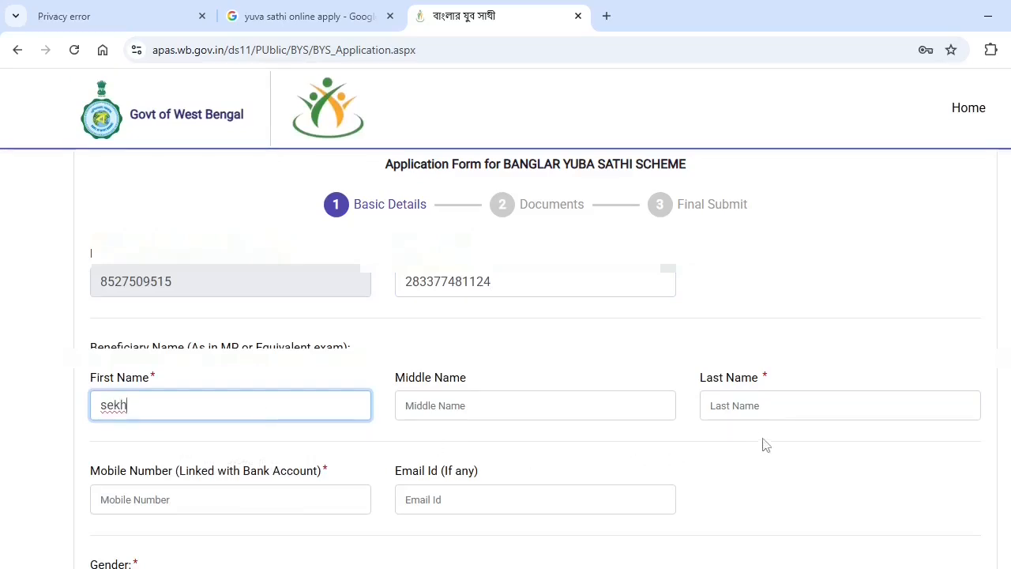
{"action": "left_click", "coordinate": [763, 405]}
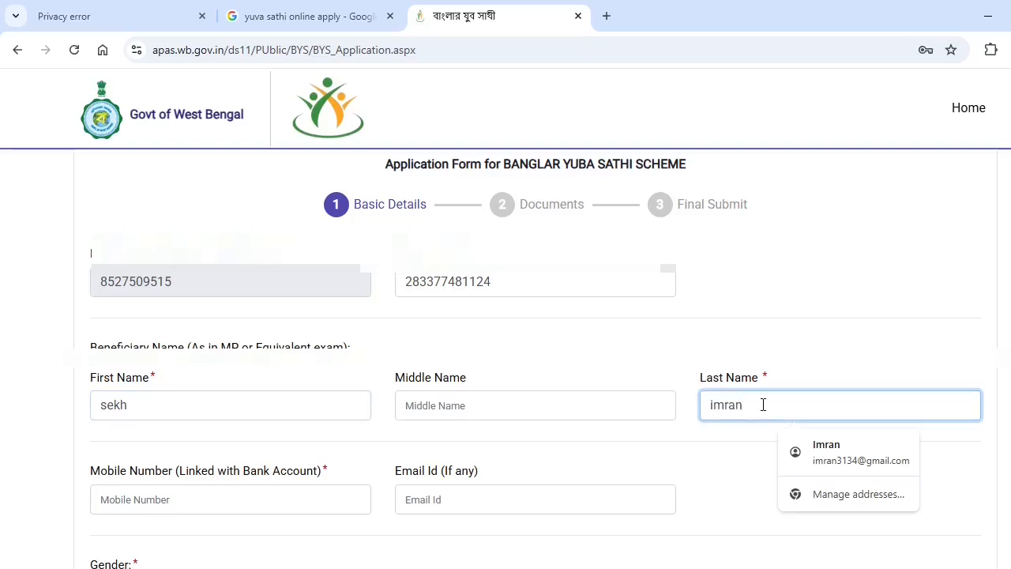
Fill in the applicant's bank-linked mobile number and e-mail ID
{"action": "scroll", "coordinate": [327, 379], "scroll_direction": "down", "scroll_amount": 2}
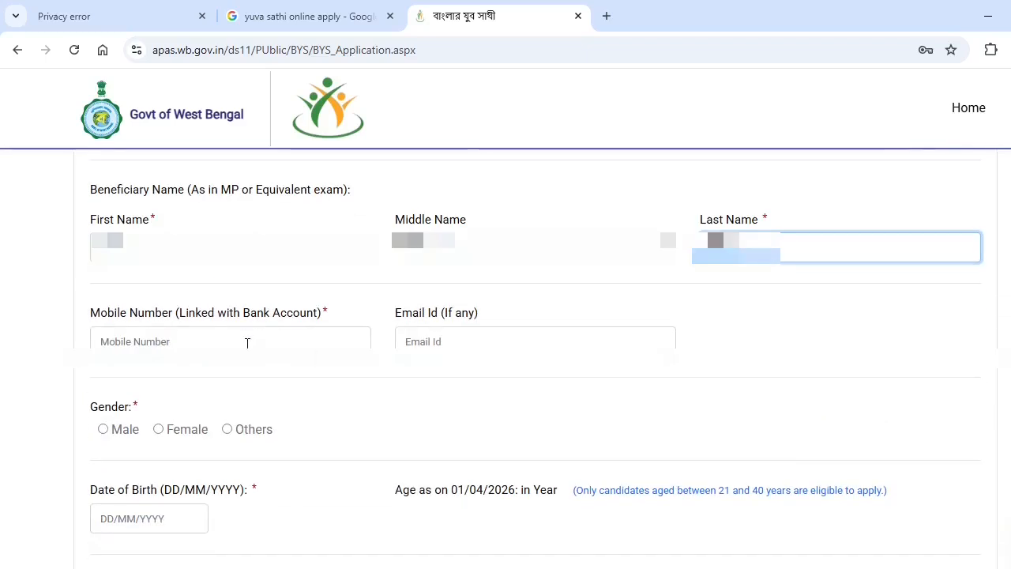
{"action": "left_click", "coordinate": [247, 343]}
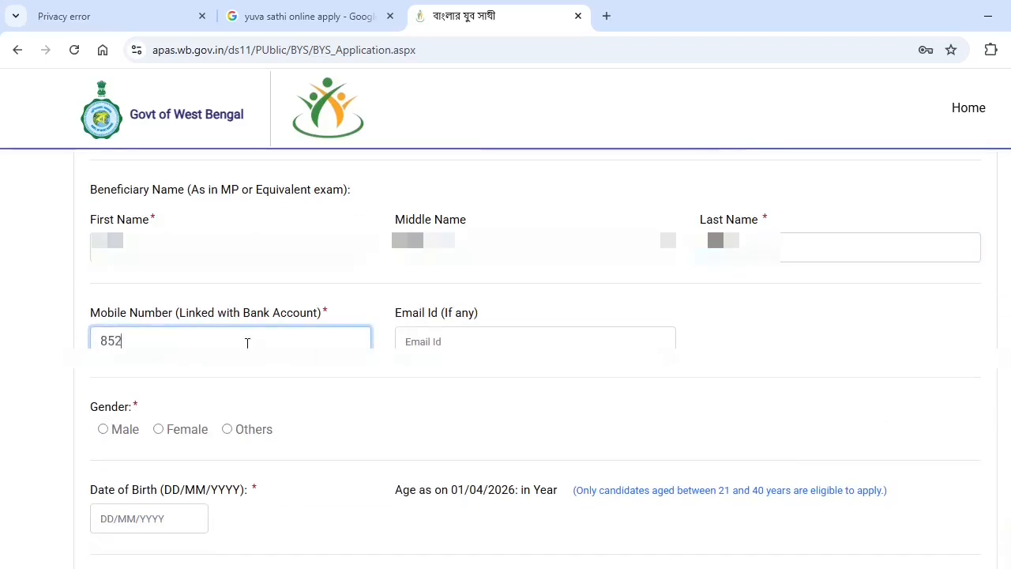
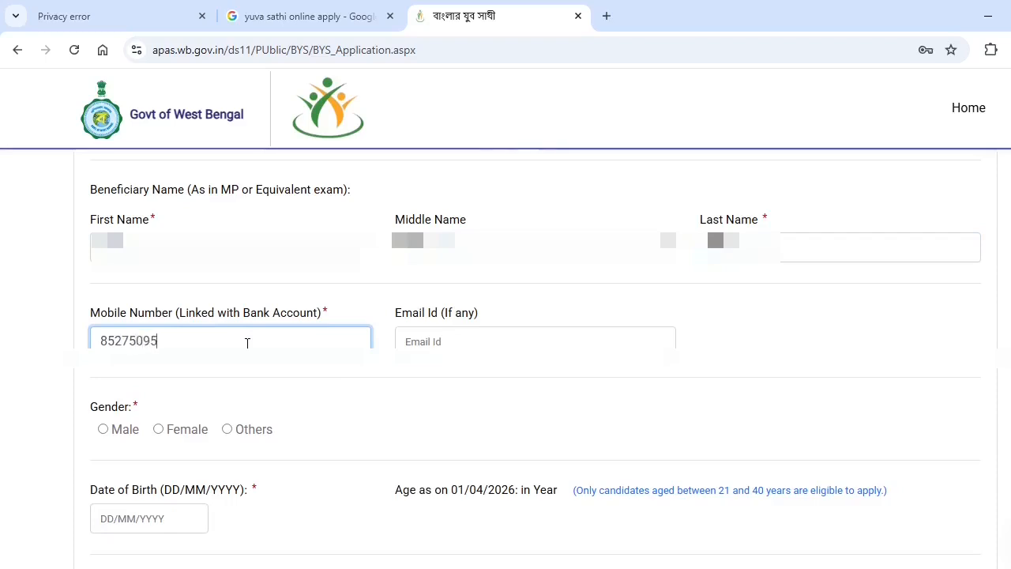
{"action": "left_click", "coordinate": [443, 353]}
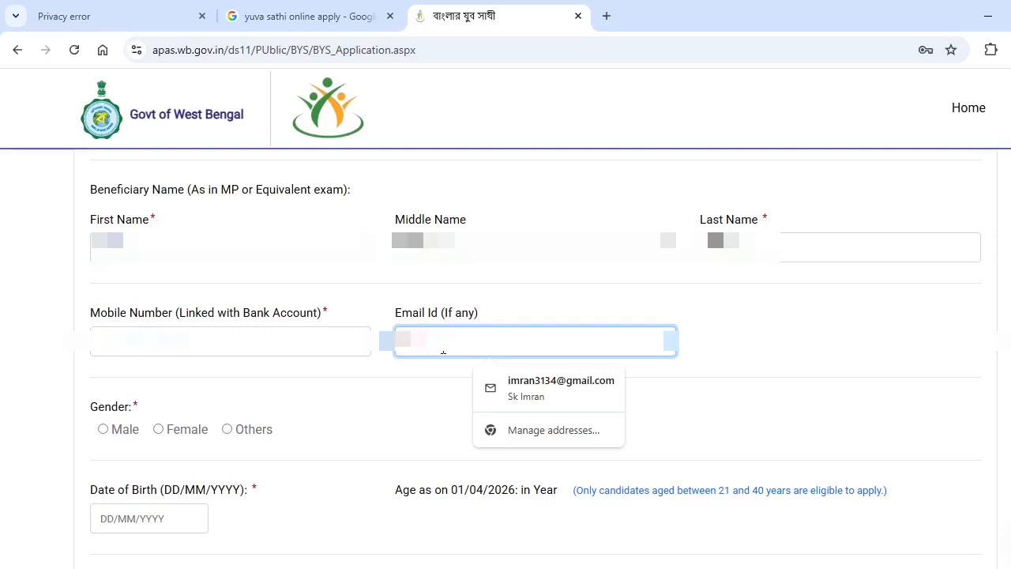
{"action": "type", "text": "mail"}
Set gender to Male and step the date-of-birth calendar back toward 1987
{"action": "scroll", "coordinate": [372, 260], "scroll_direction": "down", "scroll_amount": 2}
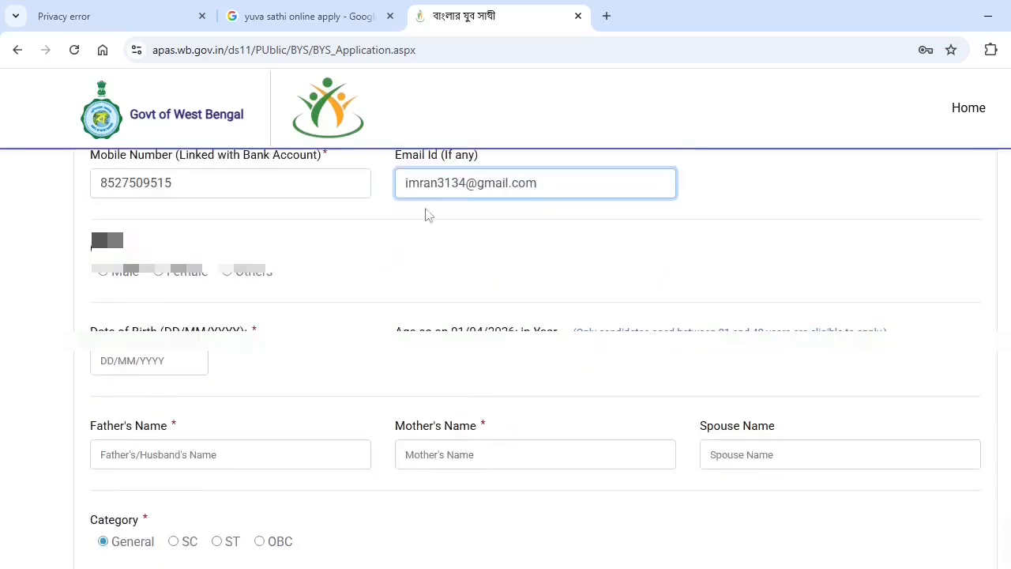
{"action": "left_click", "coordinate": [107, 276]}
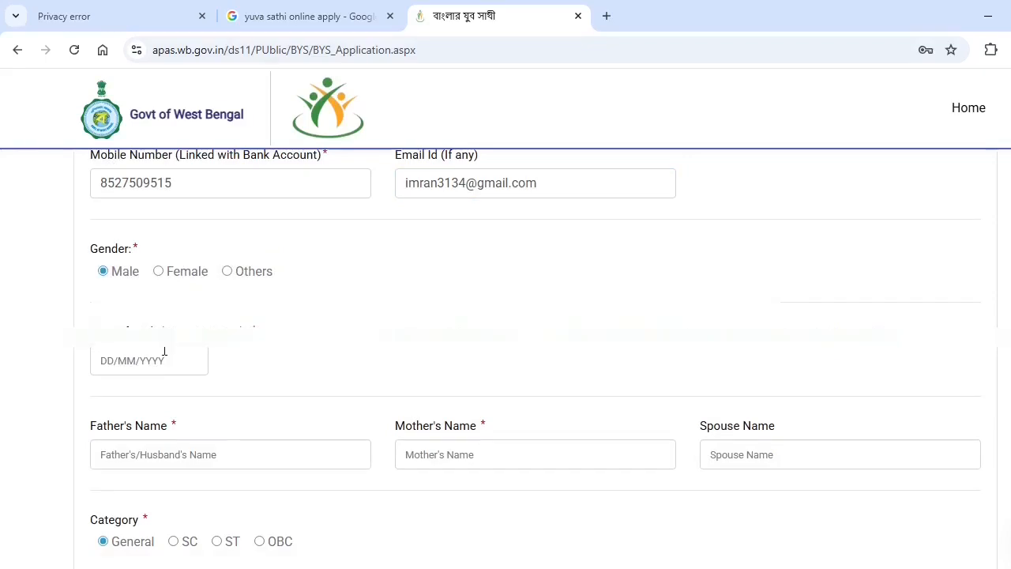
{"action": "left_click", "coordinate": [146, 361]}
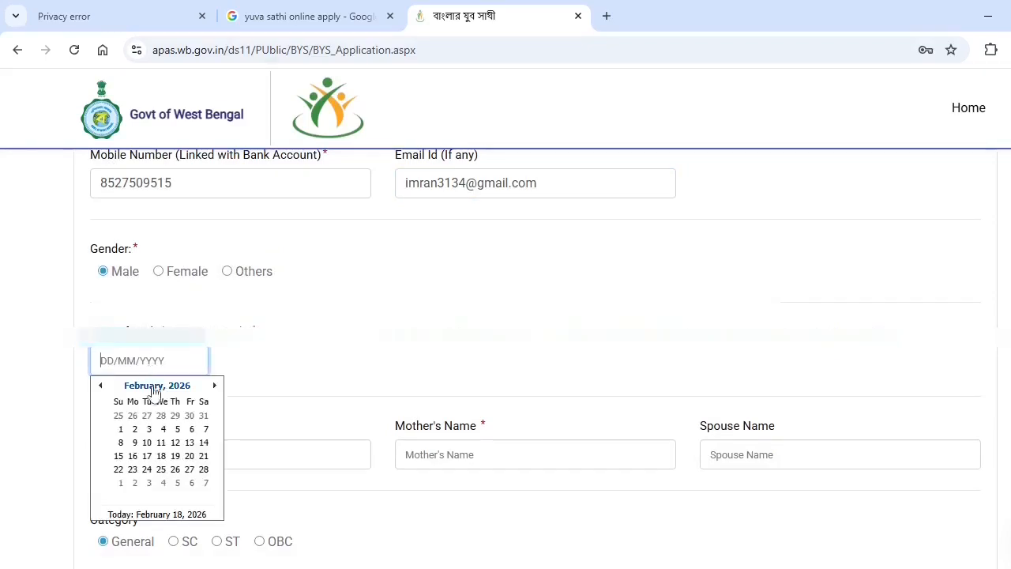
{"action": "left_click", "coordinate": [153, 388]}
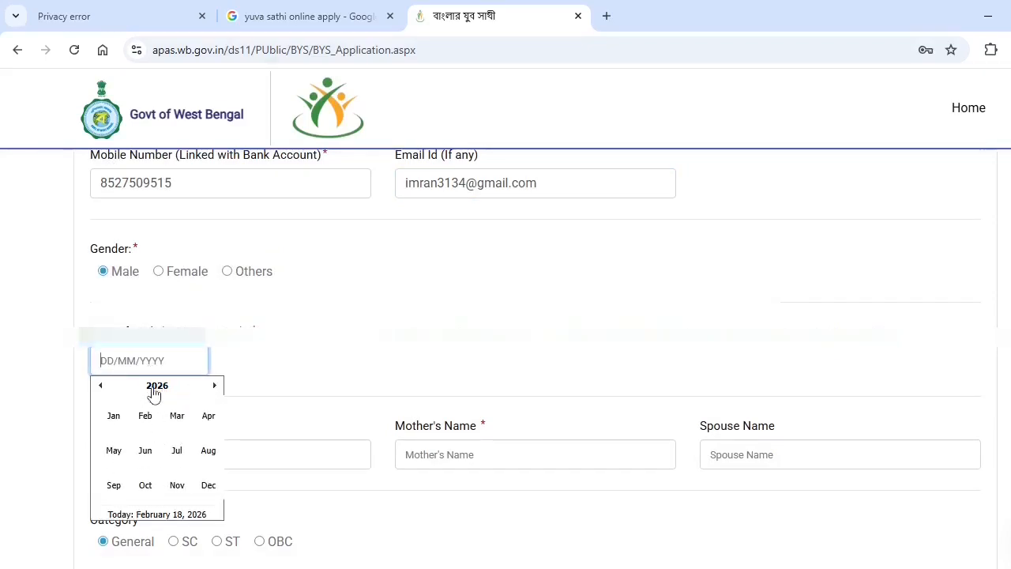
{"action": "left_click", "coordinate": [101, 387]}
{"action": "left_click", "coordinate": [101, 387]}
{"action": "left_click", "coordinate": [102, 387]}
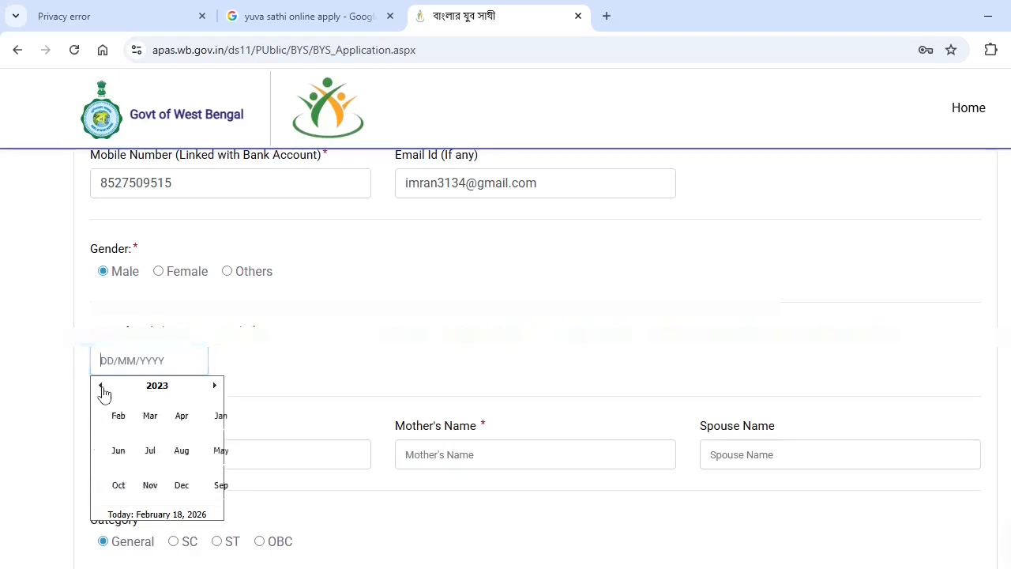
{"action": "left_click", "coordinate": [101, 387]}
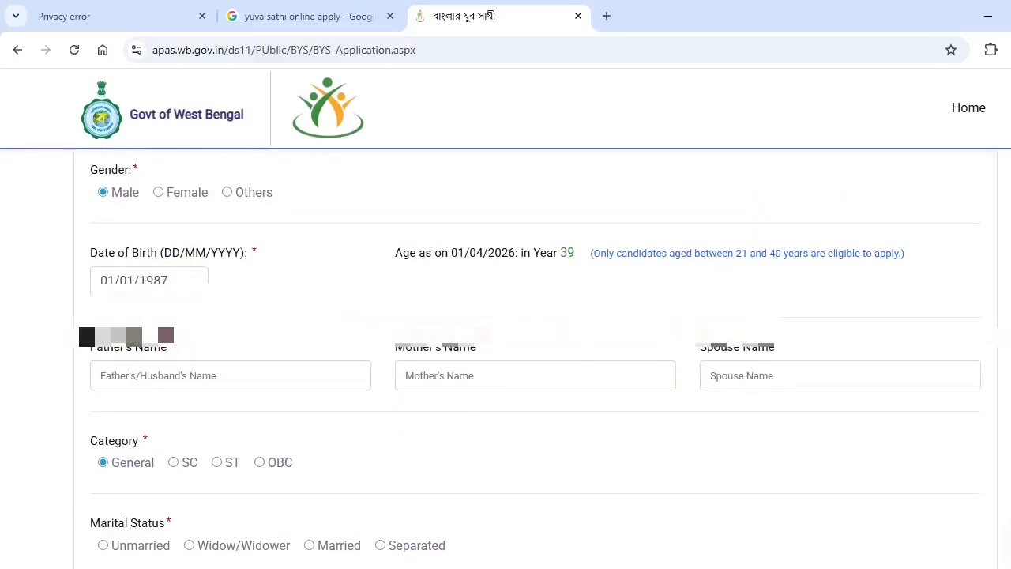
Enter the father's, mother's and spouse's names, then select the mother's name for recapitalizing
{"action": "left_click", "coordinate": [237, 383]}
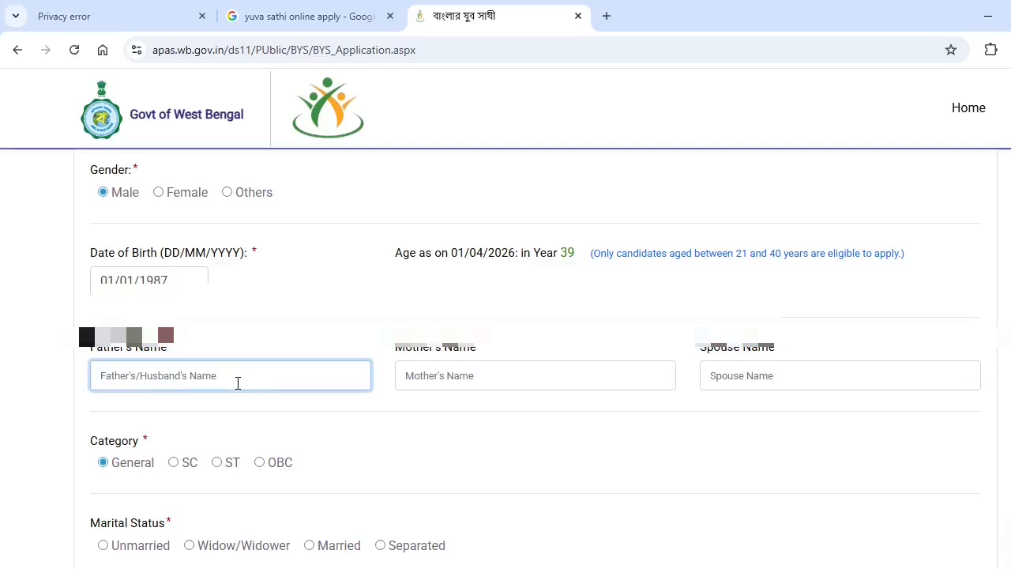
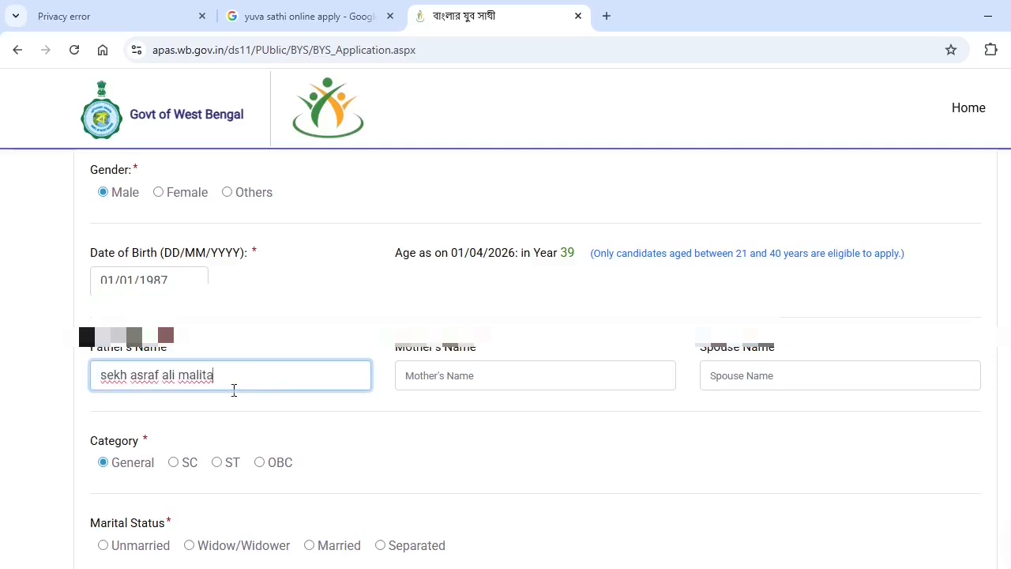
{"action": "left_click", "coordinate": [449, 382]}
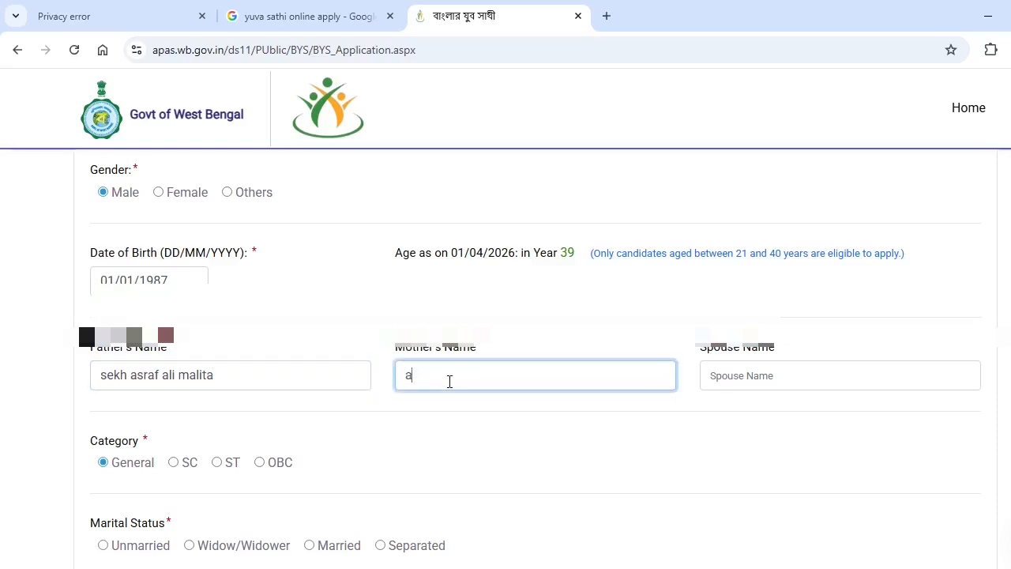
{"action": "left_click", "coordinate": [766, 374]}
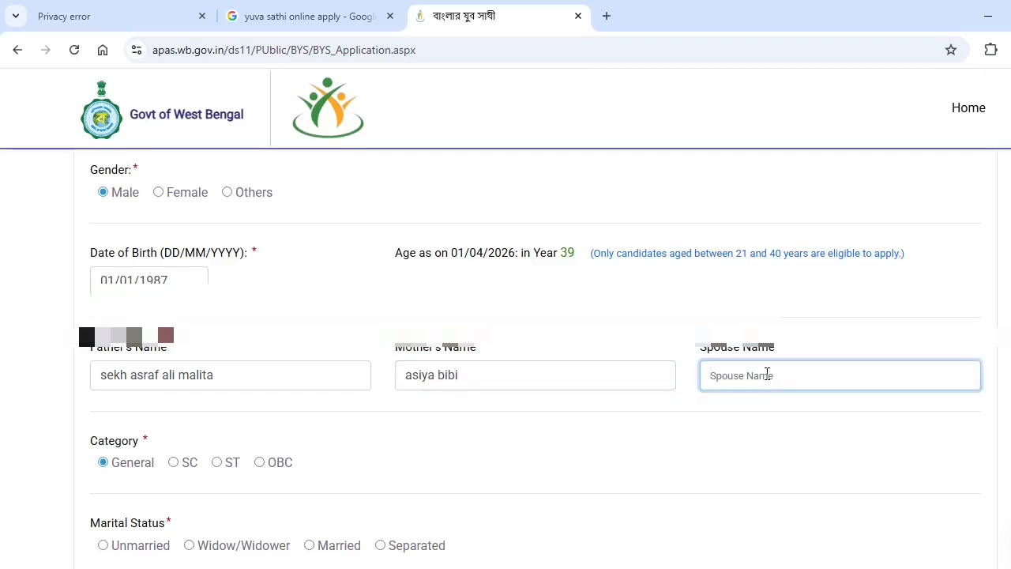
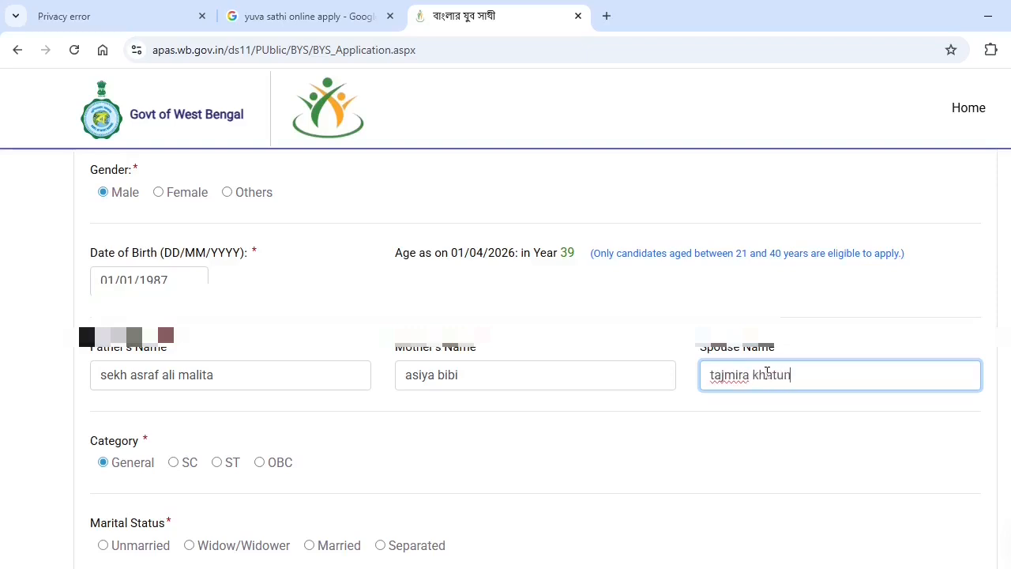
{"action": "left_click", "coordinate": [406, 375]}
{"action": "triple_click", "coordinate": [403, 375]}
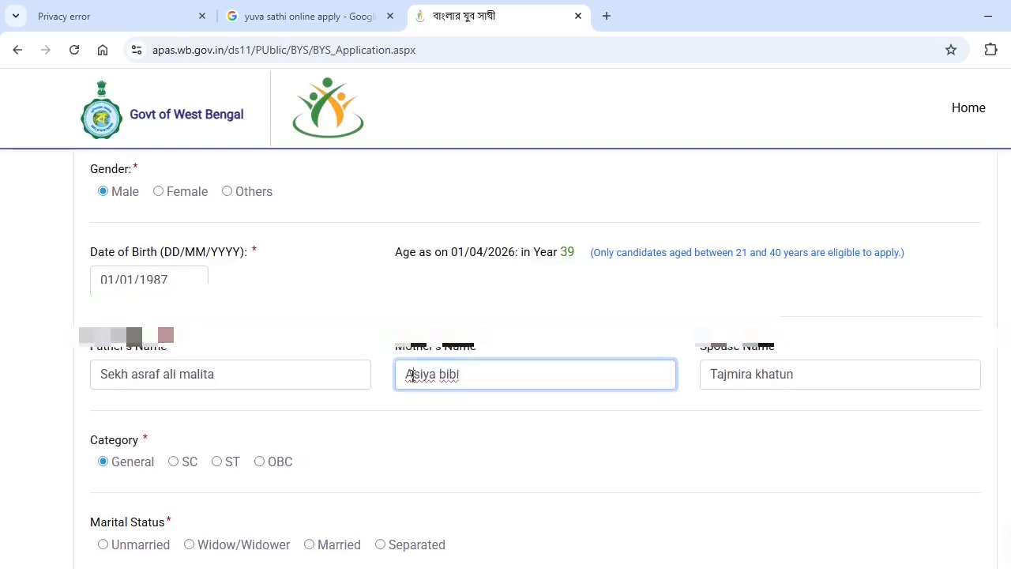
{"action": "scroll", "coordinate": [364, 383], "scroll_direction": "down", "scroll_amount": 3}
{"action": "scroll", "coordinate": [363, 386], "scroll_direction": "down", "scroll_amount": 1}
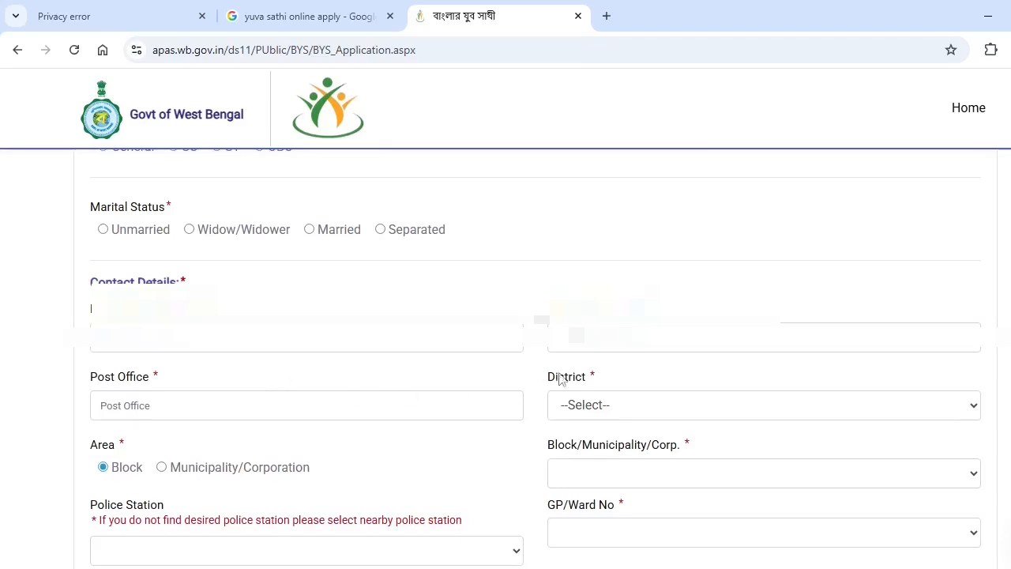
Fill in the village address field and the post office name
{"action": "left_click", "coordinate": [603, 347]}
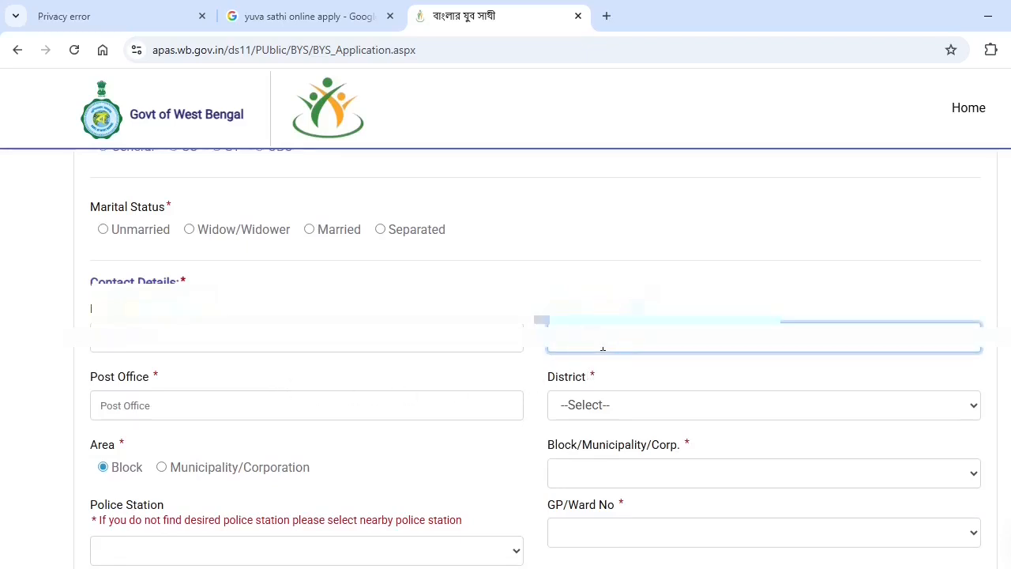
{"action": "type", "text": "9876"}
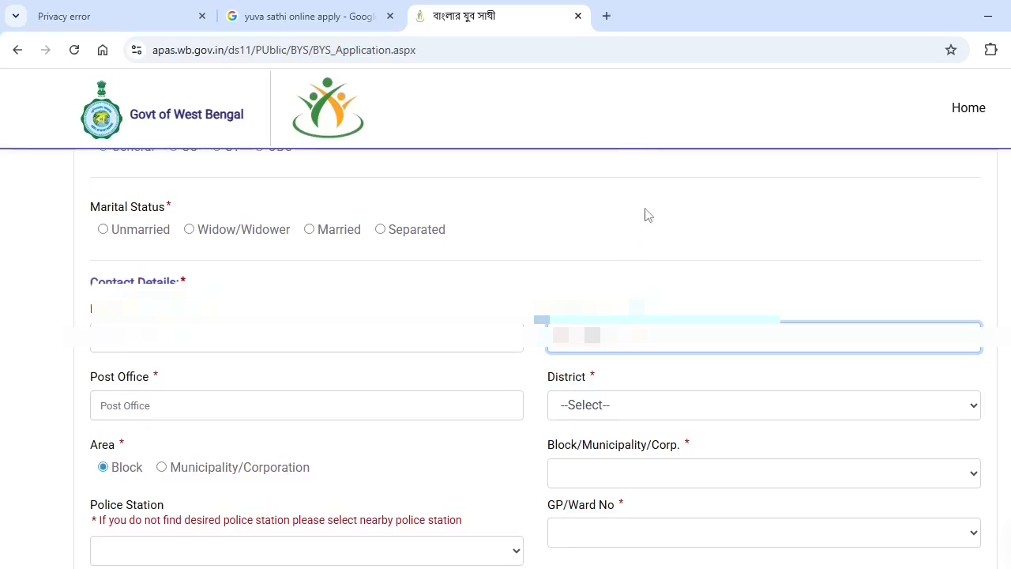
{"action": "left_click", "coordinate": [244, 411]}
{"action": "type", "text": "dom"}
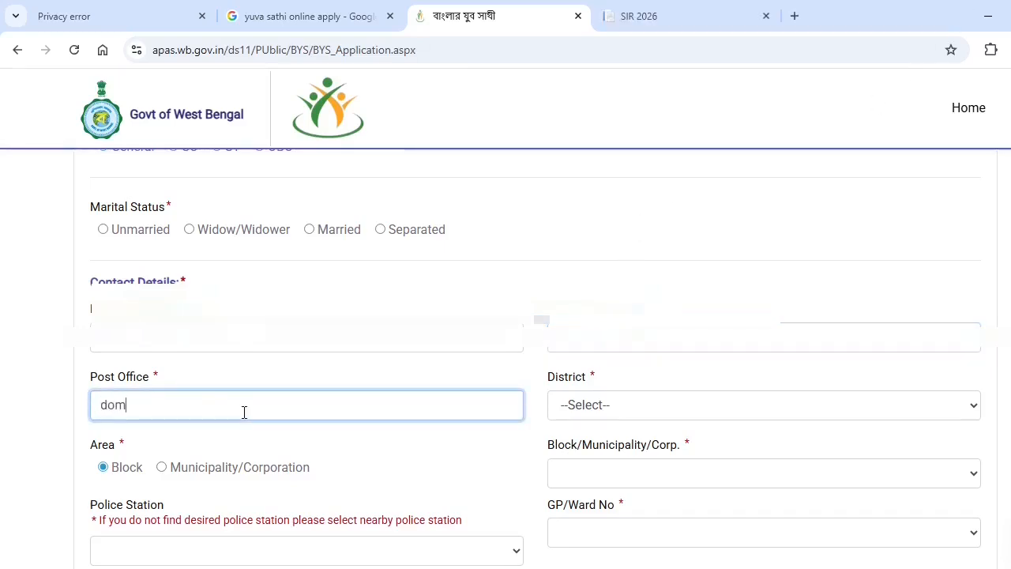
{"action": "type", "text": "ohani bazar"}
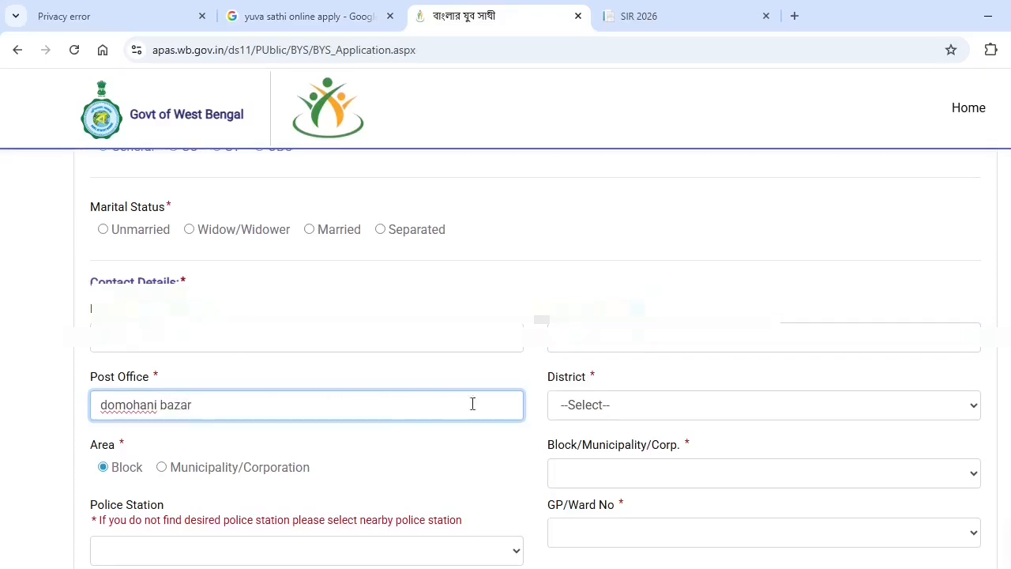
Choose the applicant's district from the District dropdown
{"action": "left_click", "coordinate": [630, 416]}
{"action": "scroll", "coordinate": [638, 229], "scroll_direction": "down", "scroll_amount": 3}
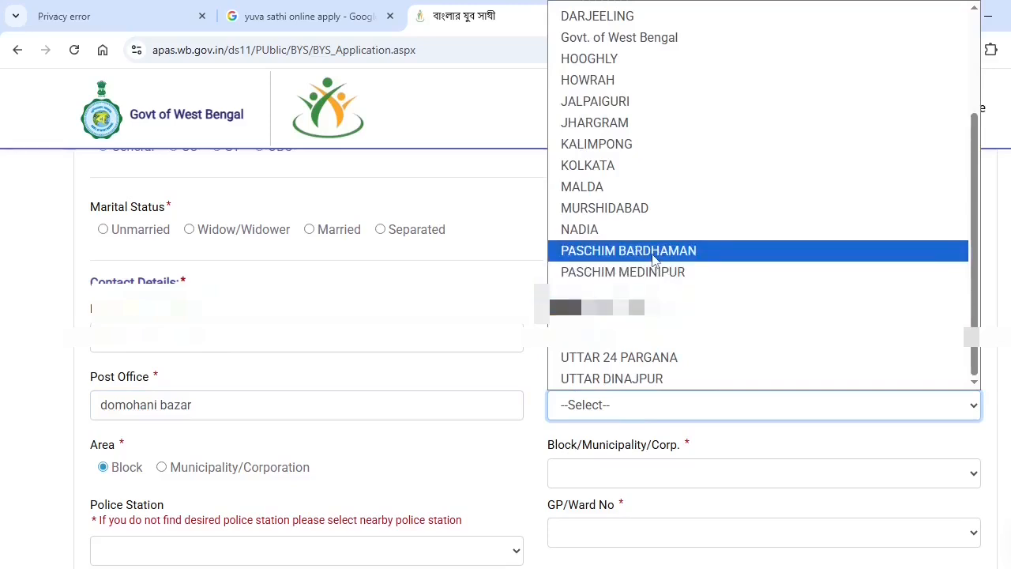
{"action": "left_click", "coordinate": [653, 251]}
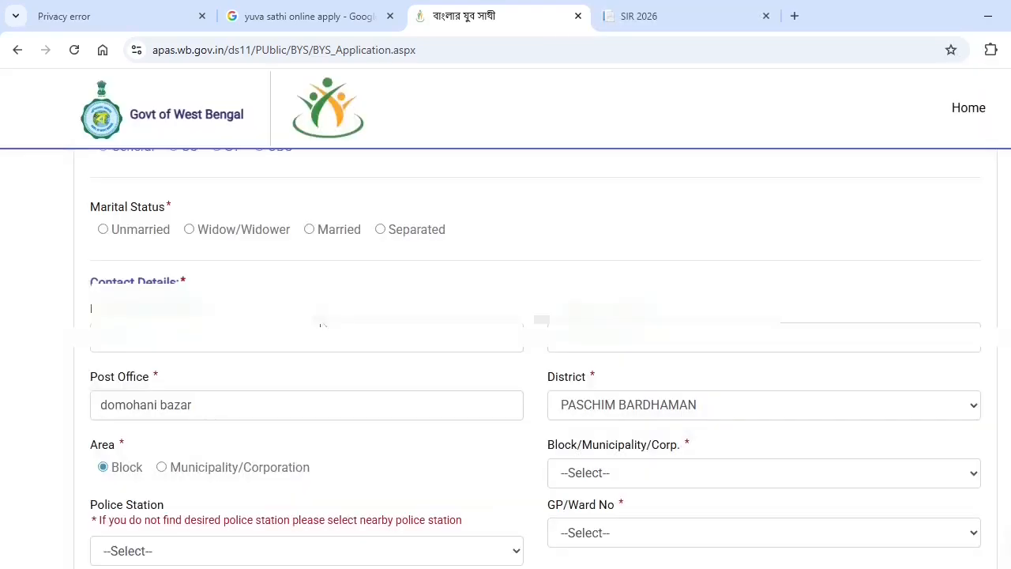
{"action": "scroll", "coordinate": [496, 390], "scroll_direction": "down", "scroll_amount": 2}
{"action": "left_click", "coordinate": [497, 390]}
{"action": "left_click", "coordinate": [510, 390]}
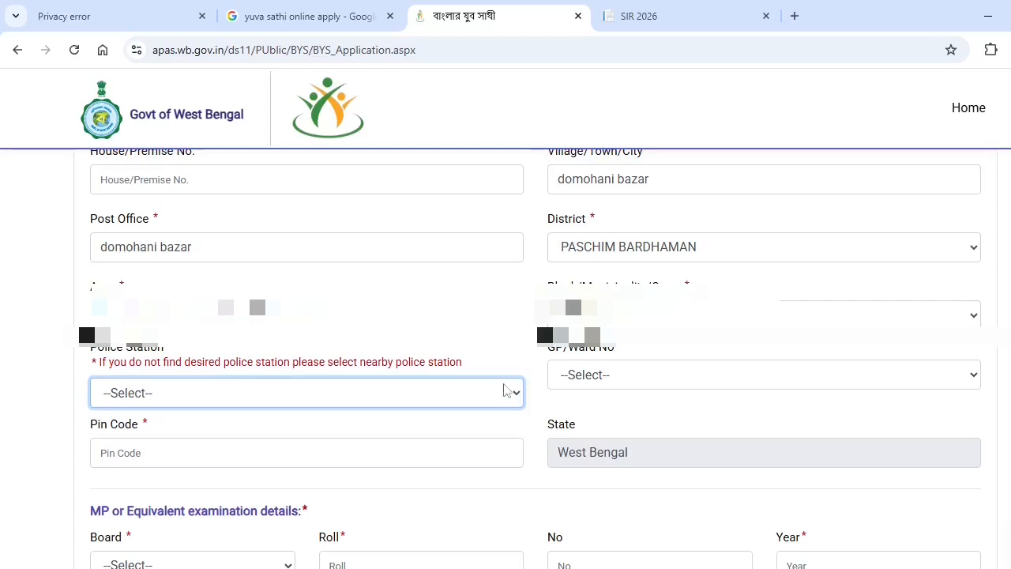
Choose the block, GP/ward and police station, and enter the pin code
{"action": "left_click", "coordinate": [652, 322]}
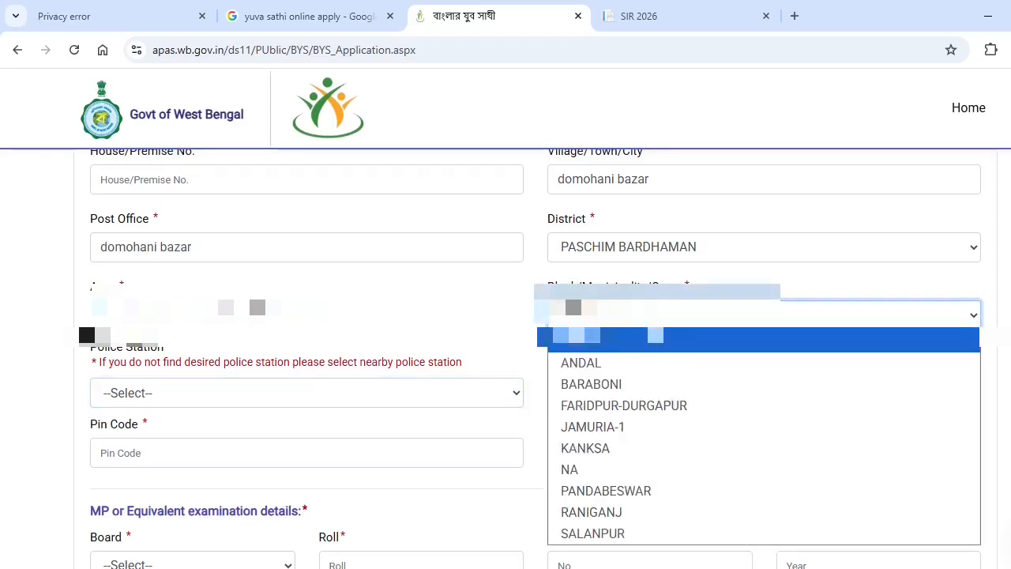
{"action": "left_click", "coordinate": [636, 385]}
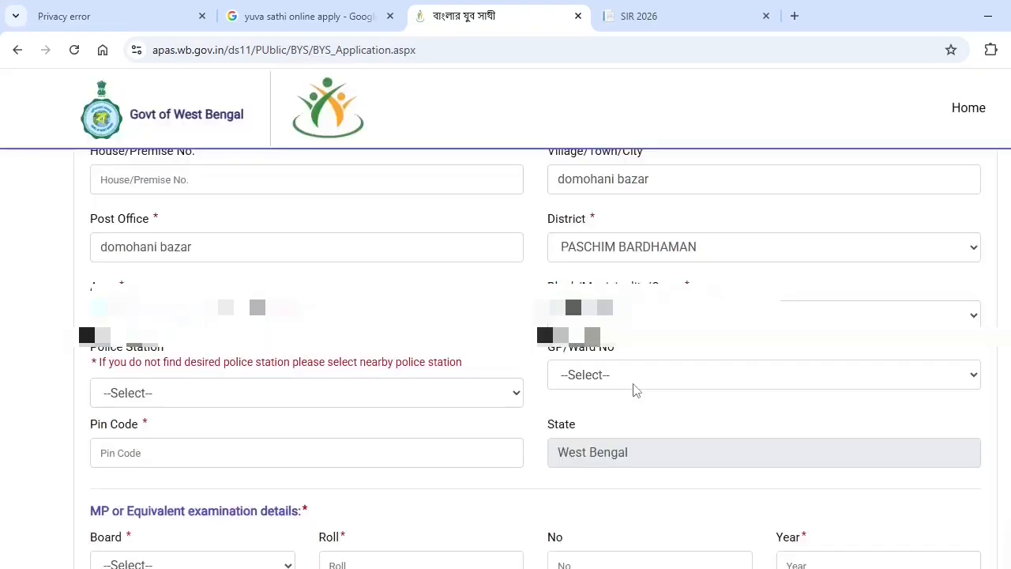
{"action": "left_click", "coordinate": [639, 377]}
{"action": "left_click", "coordinate": [616, 198]}
{"action": "left_click", "coordinate": [379, 388]}
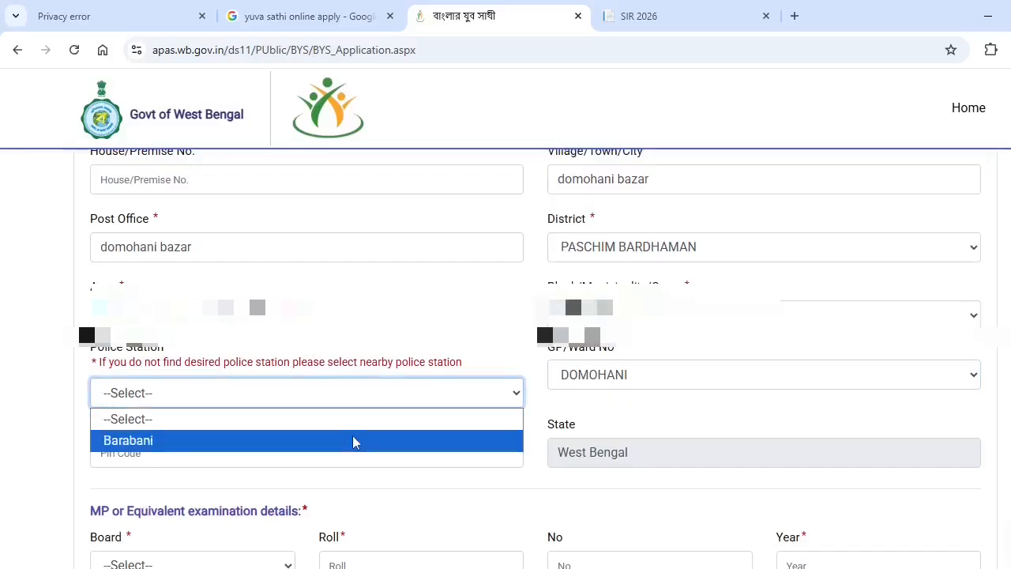
{"action": "left_click", "coordinate": [354, 440]}
{"action": "left_click", "coordinate": [356, 449]}
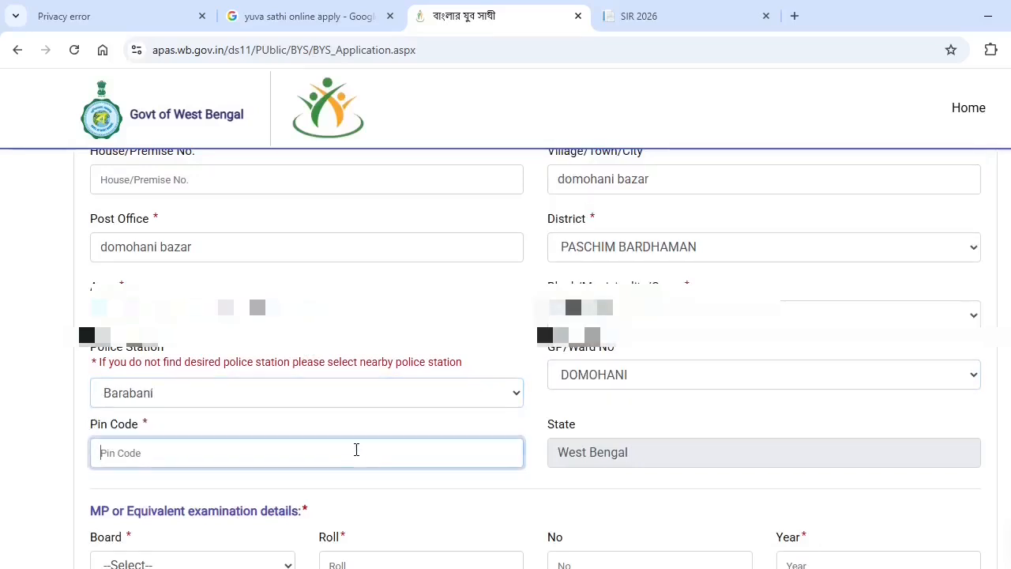
{"action": "type", "text": "713334"}
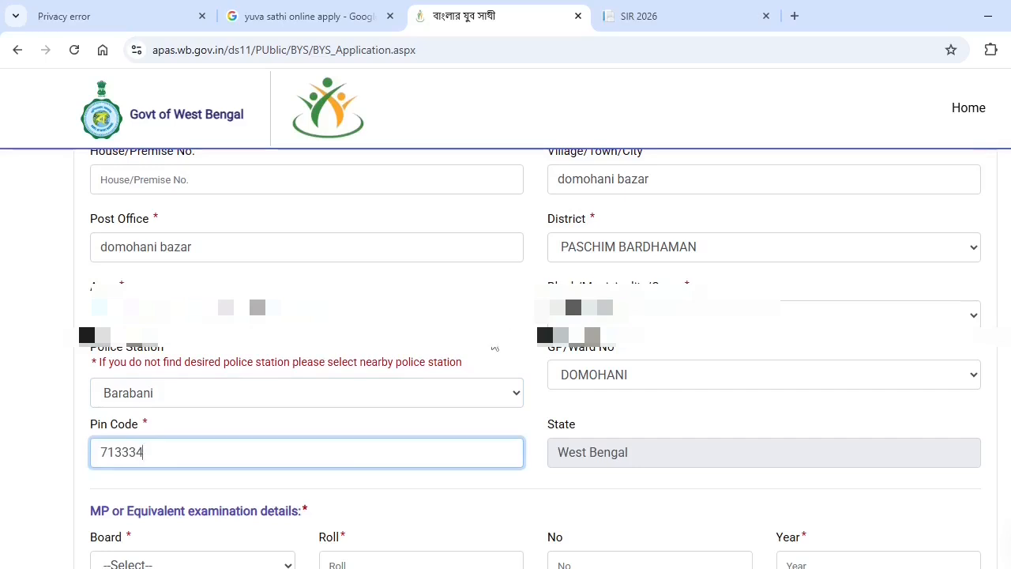
{"action": "scroll", "coordinate": [496, 348], "scroll_direction": "down", "scroll_amount": 2}
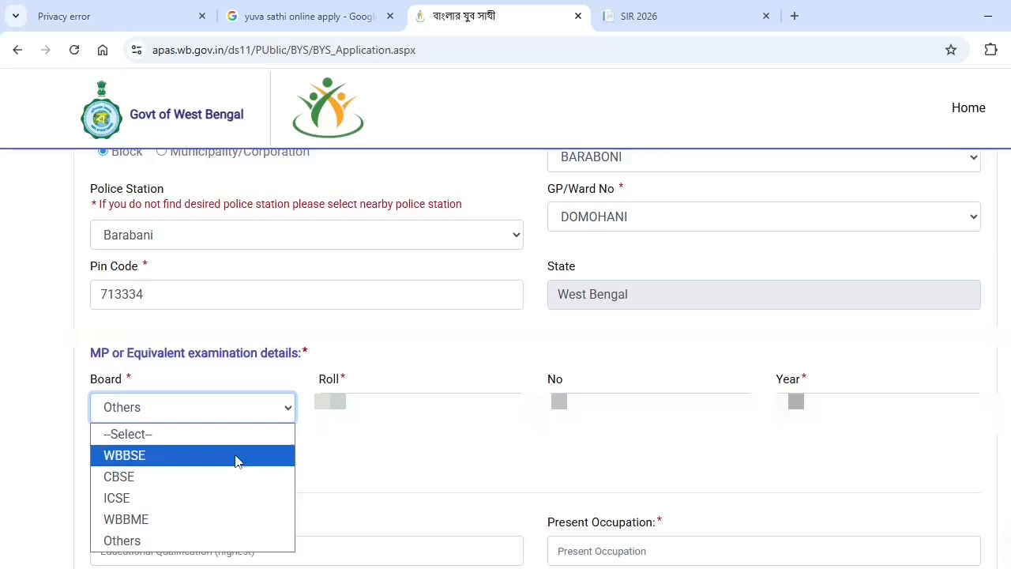
Set the MP exam board to WBBSE and enter roll, number and year 2002
{"action": "left_click", "coordinate": [237, 456]}
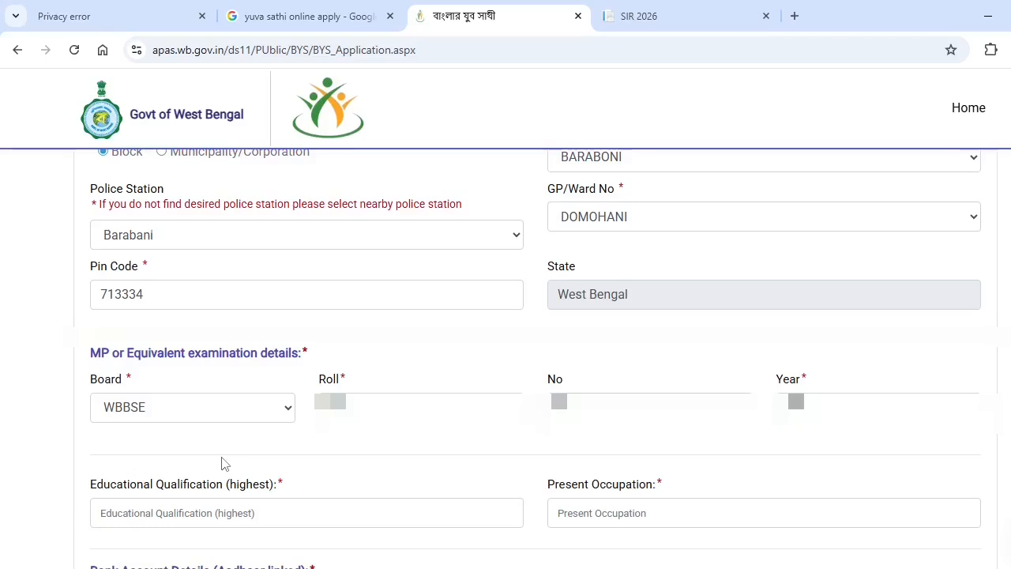
{"action": "left_click", "coordinate": [361, 408]}
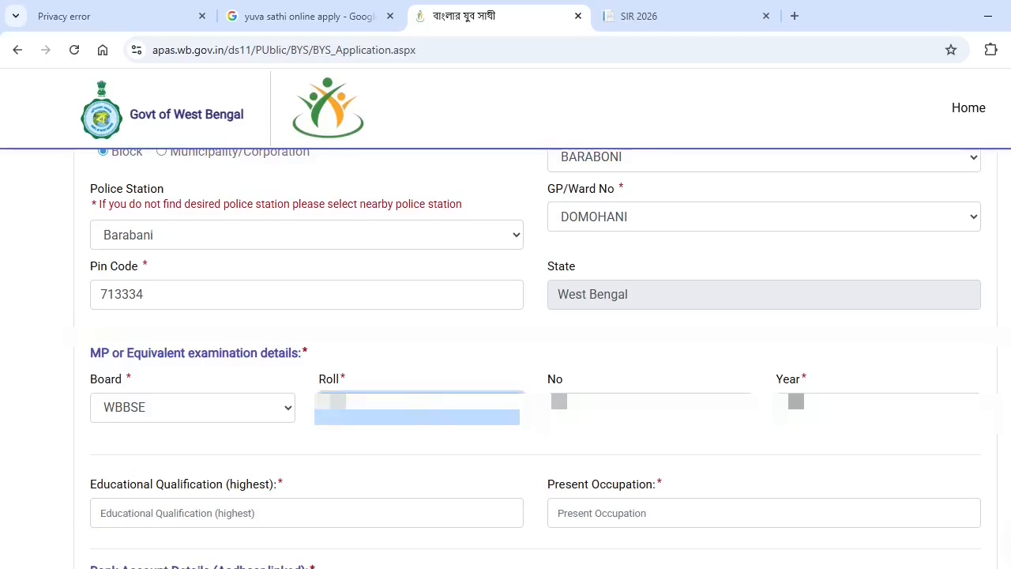
{"action": "left_click", "coordinate": [623, 408]}
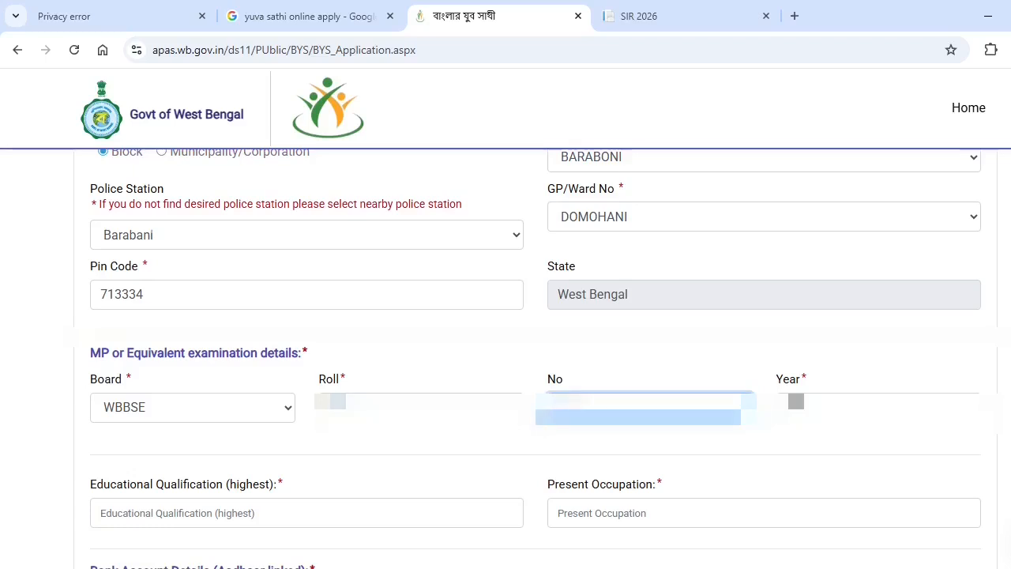
{"action": "left_click", "coordinate": [845, 407]}
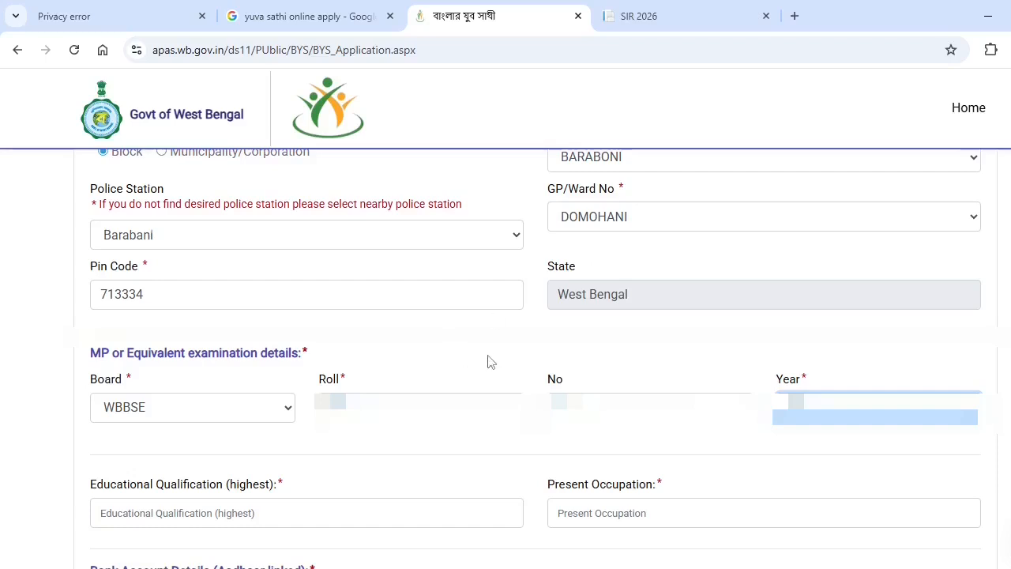
{"action": "scroll", "coordinate": [328, 370], "scroll_direction": "down", "scroll_amount": 2}
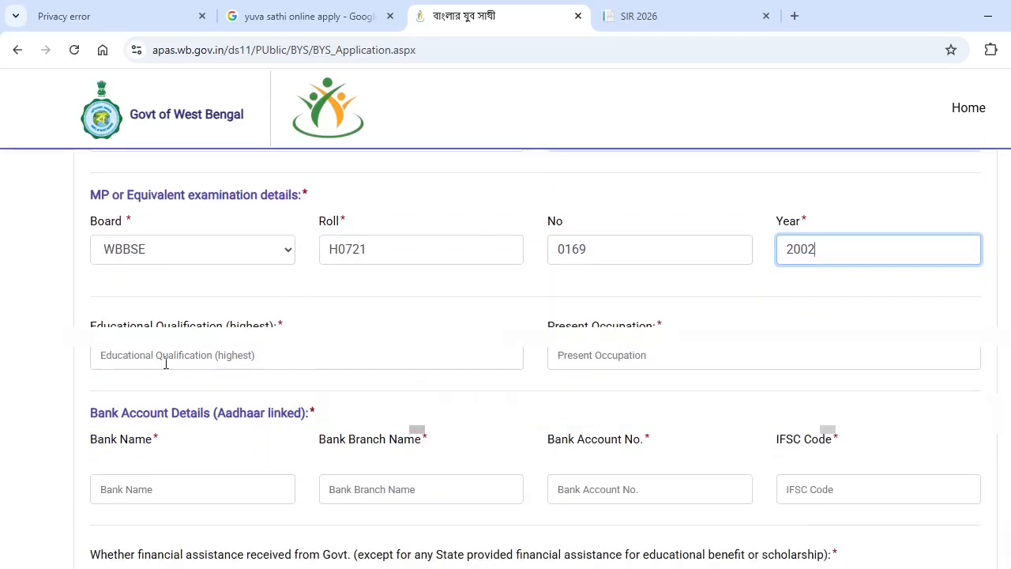
Enter B.A qualification, unemployed occupation, and the Bandhan Bank name, account number and IFSC code
{"action": "left_click", "coordinate": [228, 361]}
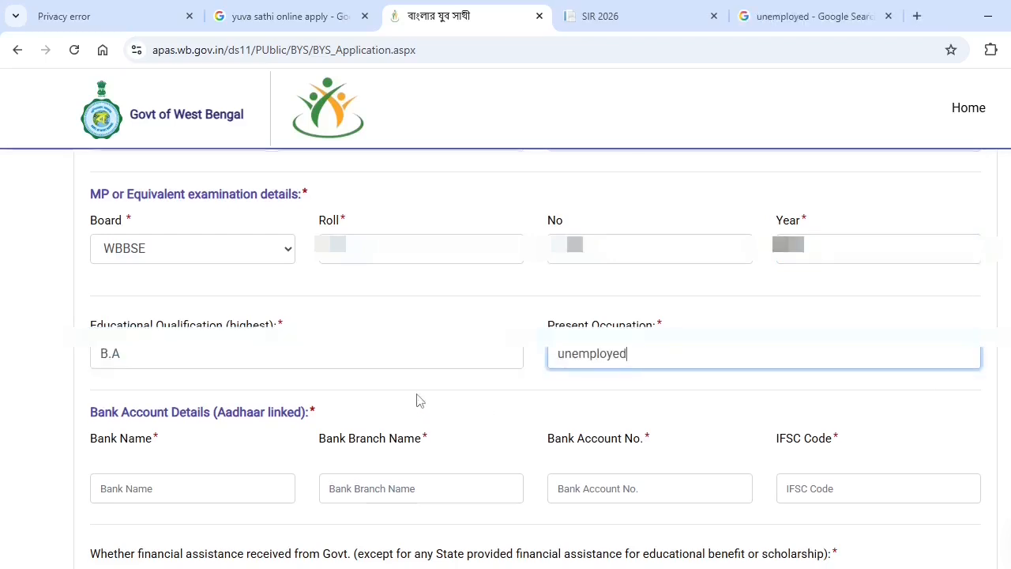
{"action": "scroll", "coordinate": [418, 400], "scroll_direction": "down", "scroll_amount": 2}
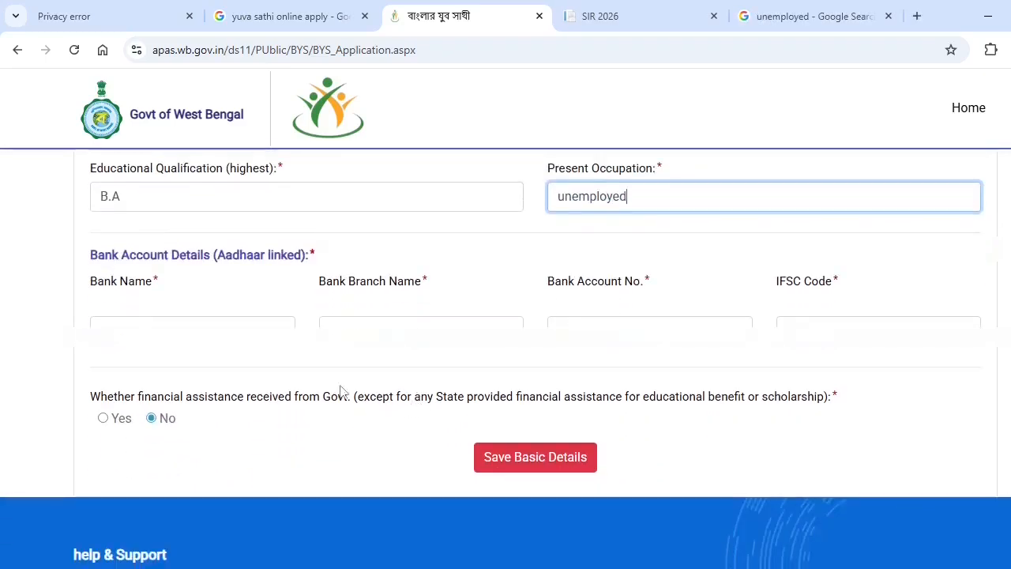
{"action": "key", "text": "Tab"}
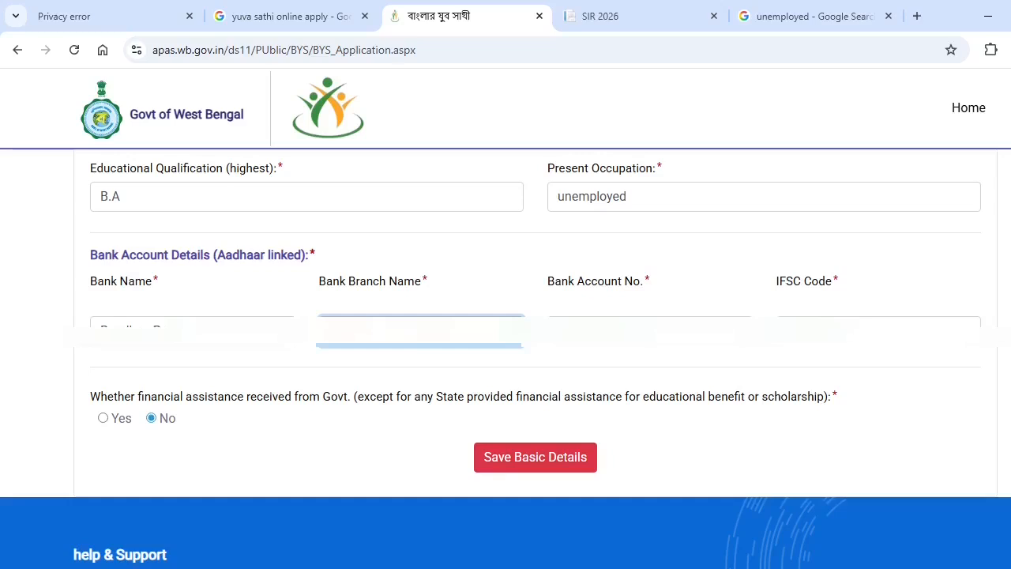
{"action": "key", "text": "Tab"}
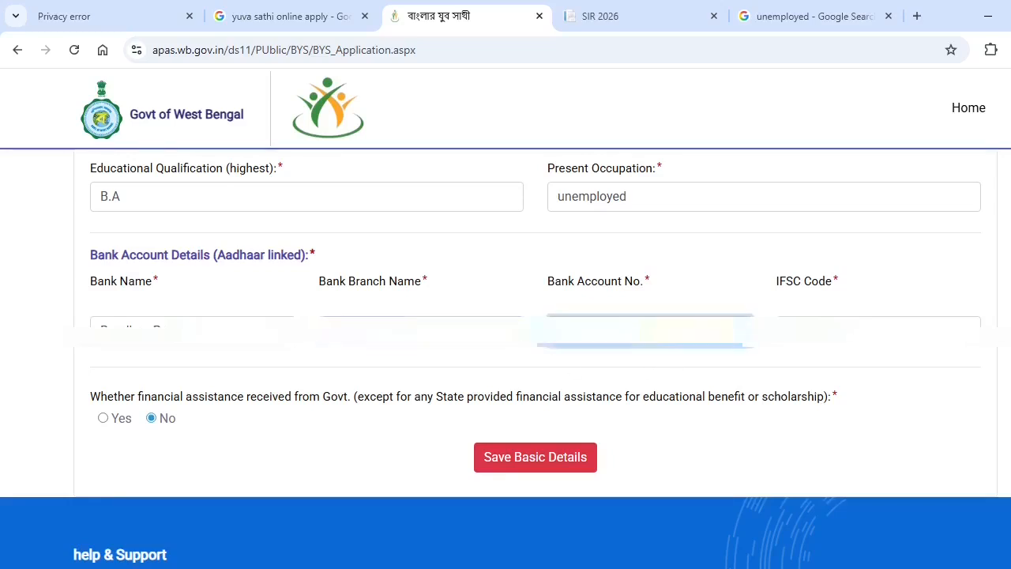
{"action": "left_click", "coordinate": [854, 332]}
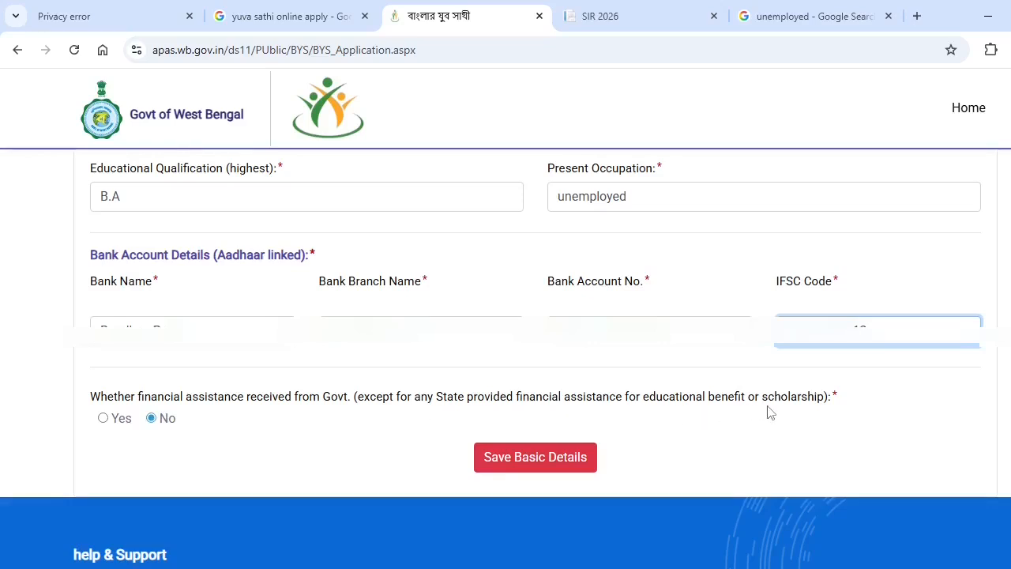
{"action": "scroll", "coordinate": [463, 435], "scroll_direction": "up", "scroll_amount": 5}
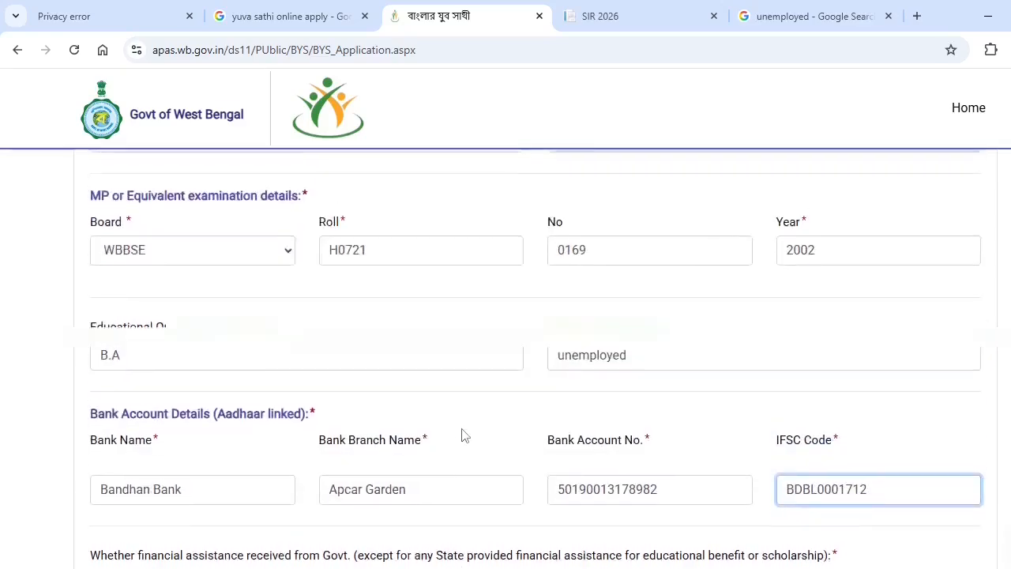
{"action": "scroll", "coordinate": [474, 426], "scroll_direction": "down", "scroll_amount": 8}
Save the basic details to reach the Documents upload step
{"action": "left_click", "coordinate": [553, 348]}
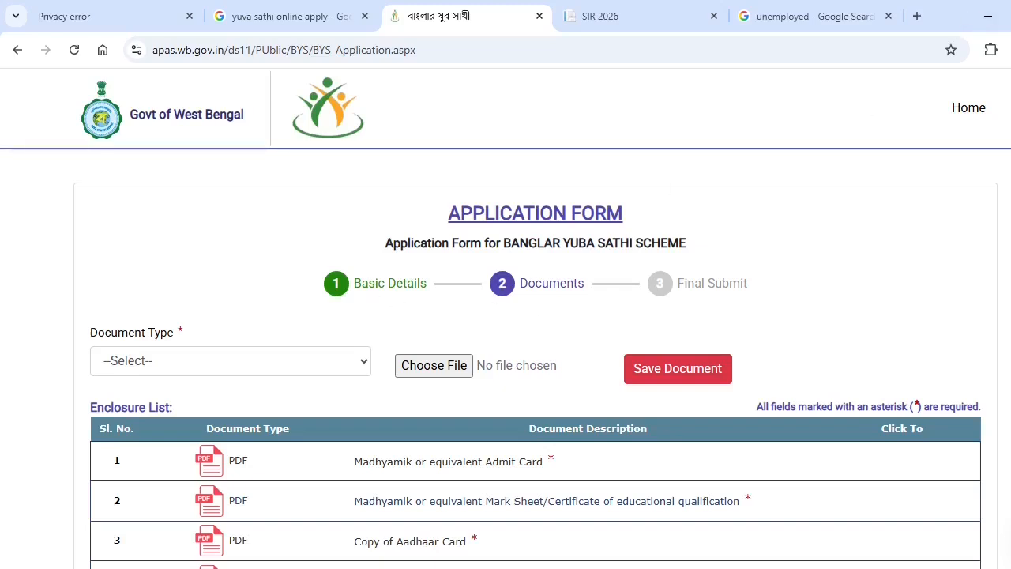
Select Madhyamik or equivalent Admit Card as the document type and try uploading admit card_20260218_0001
{"action": "scroll", "coordinate": [360, 336], "scroll_direction": "down", "scroll_amount": 2}
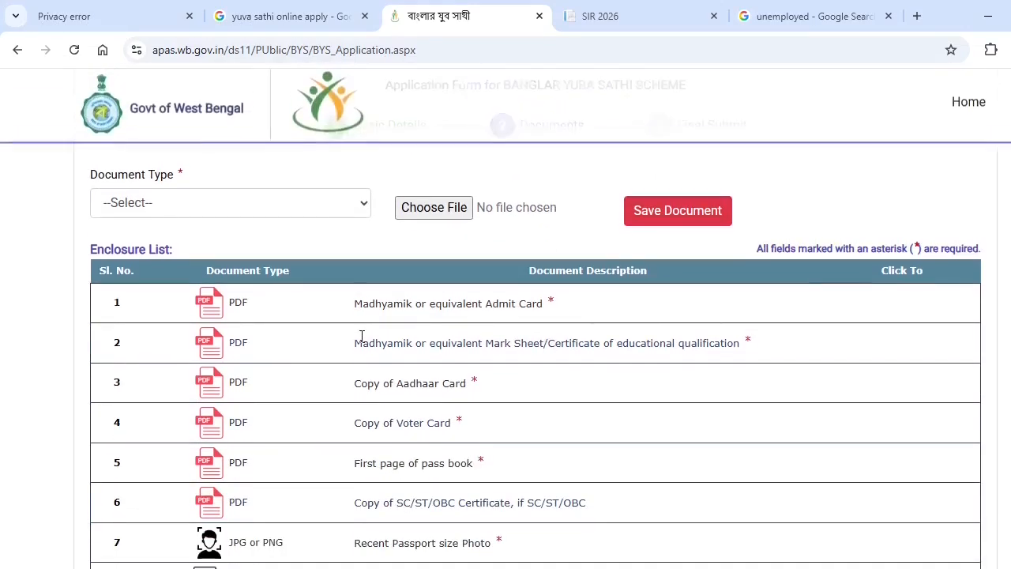
{"action": "left_click", "coordinate": [365, 206]}
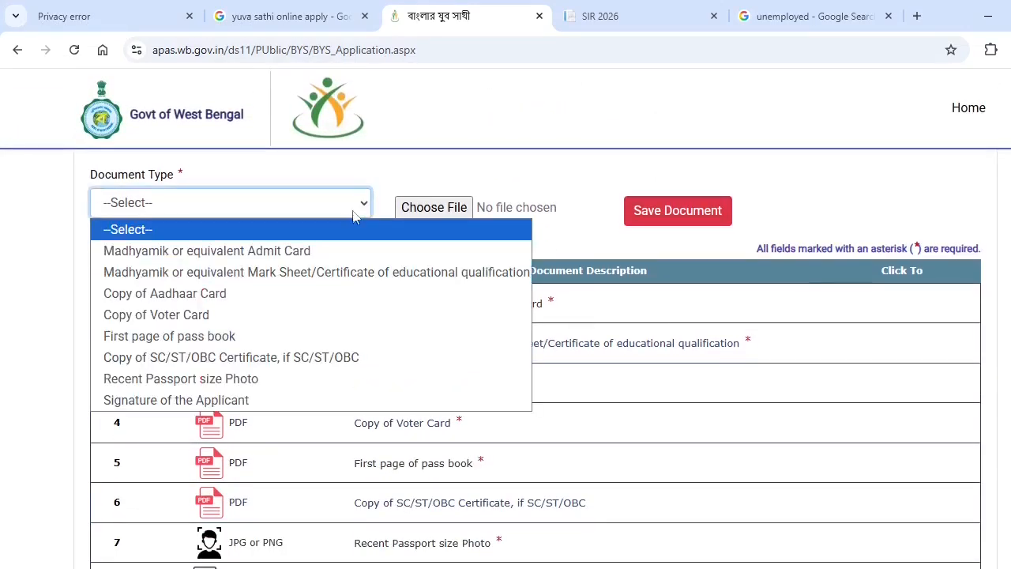
{"action": "left_click", "coordinate": [330, 252]}
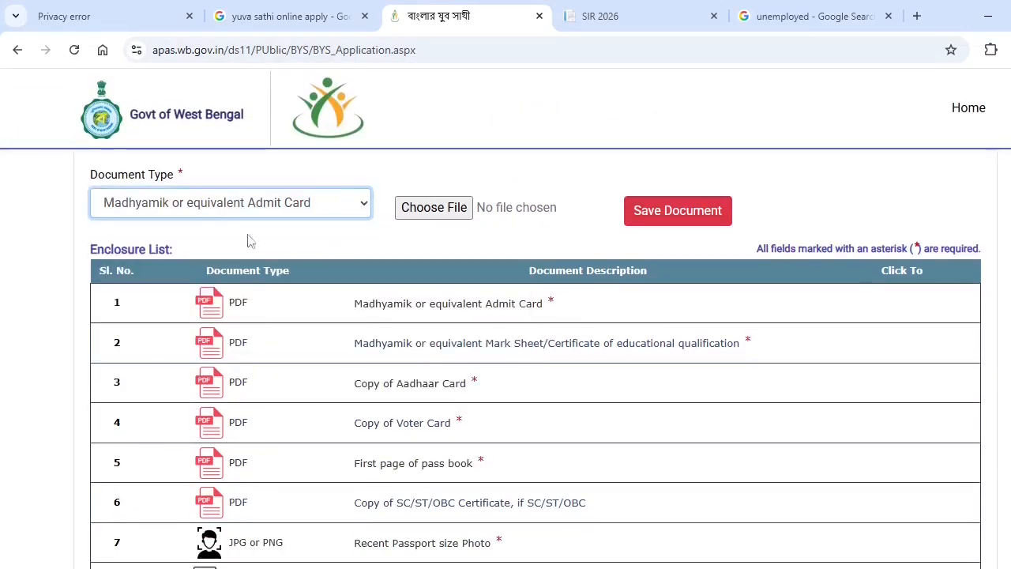
{"action": "left_click", "coordinate": [442, 212]}
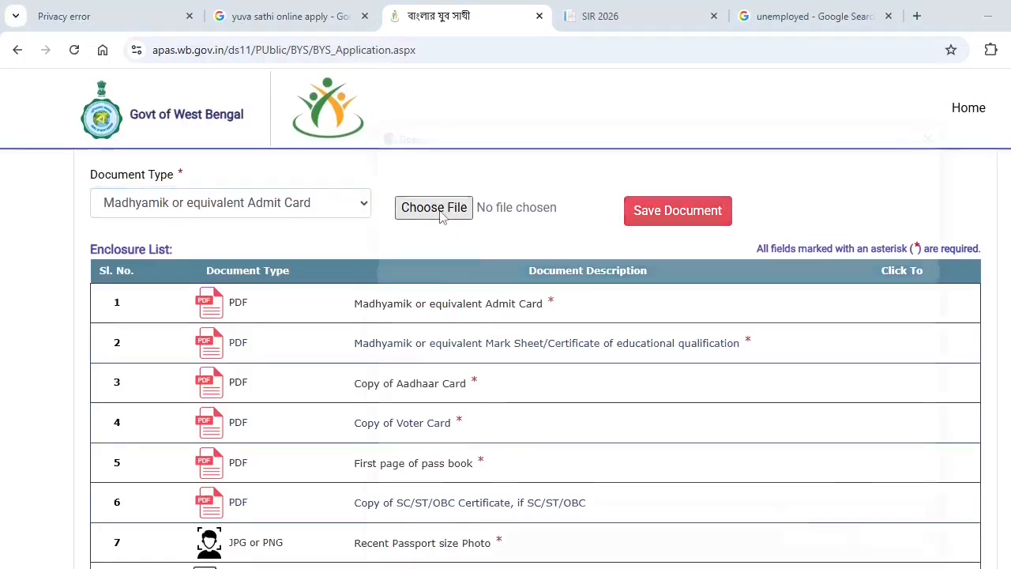
{"action": "left_click", "coordinate": [439, 225]}
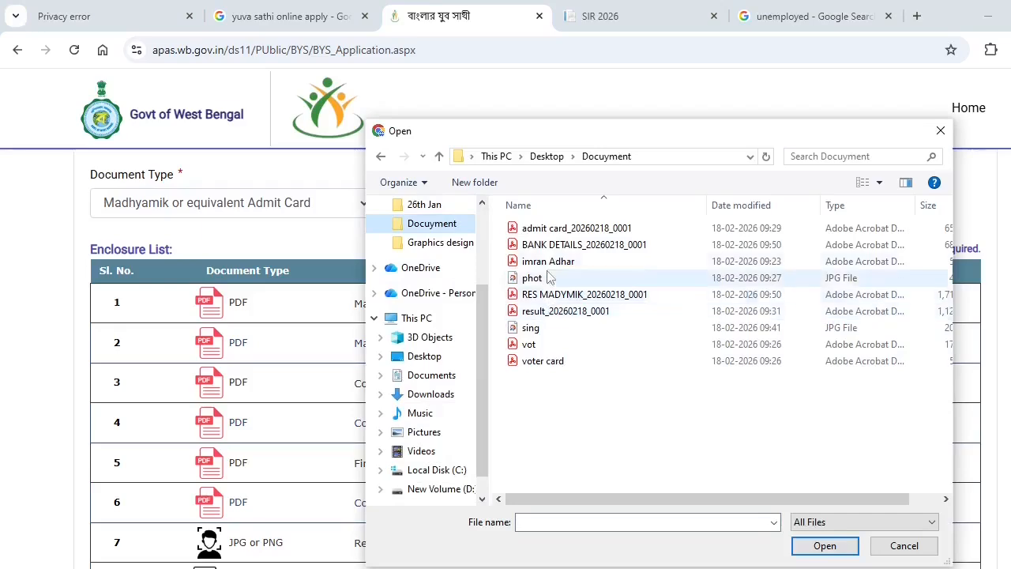
{"action": "left_click", "coordinate": [577, 229]}
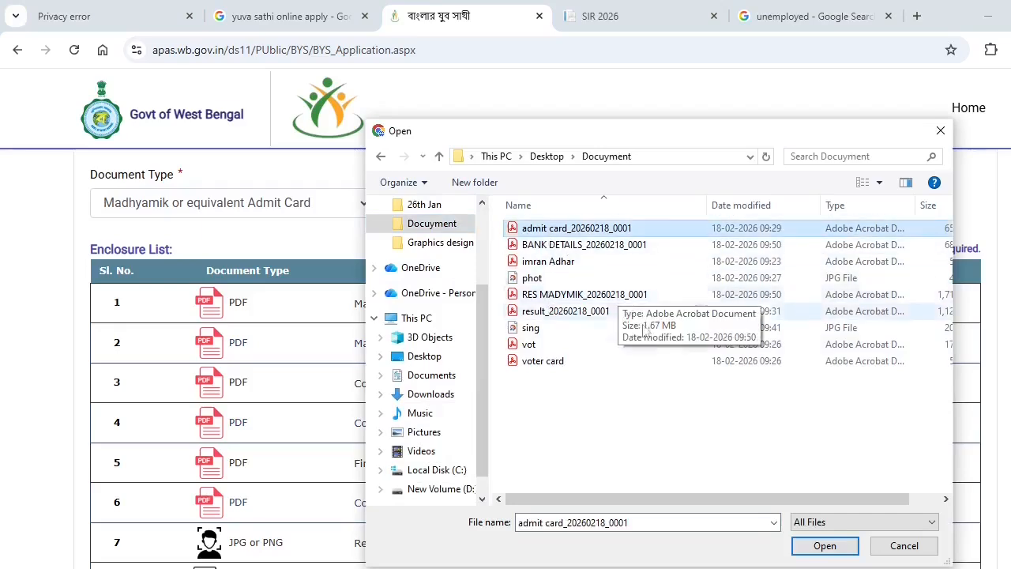
{"action": "left_click", "coordinate": [825, 545]}
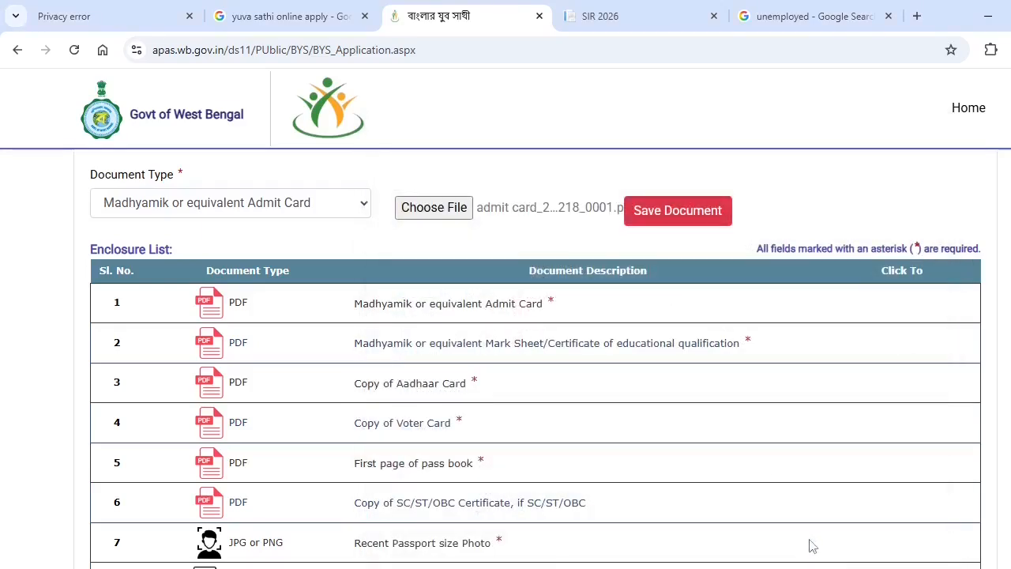
{"action": "left_click", "coordinate": [665, 215]}
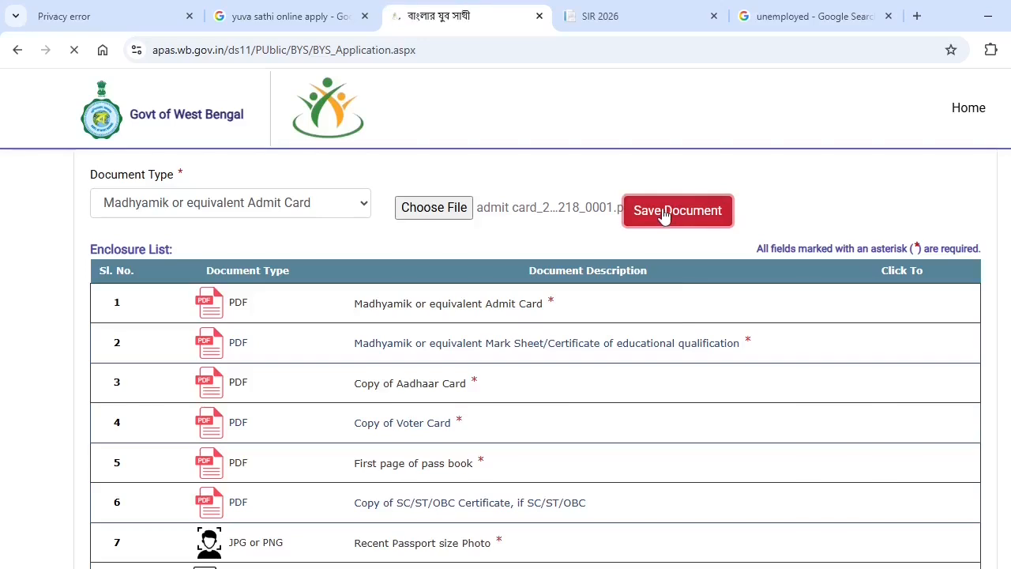
Attach ADMIT NEW.pdf instead, save it as the admit card, and acknowledge the success alert
{"action": "left_click", "coordinate": [441, 366]}
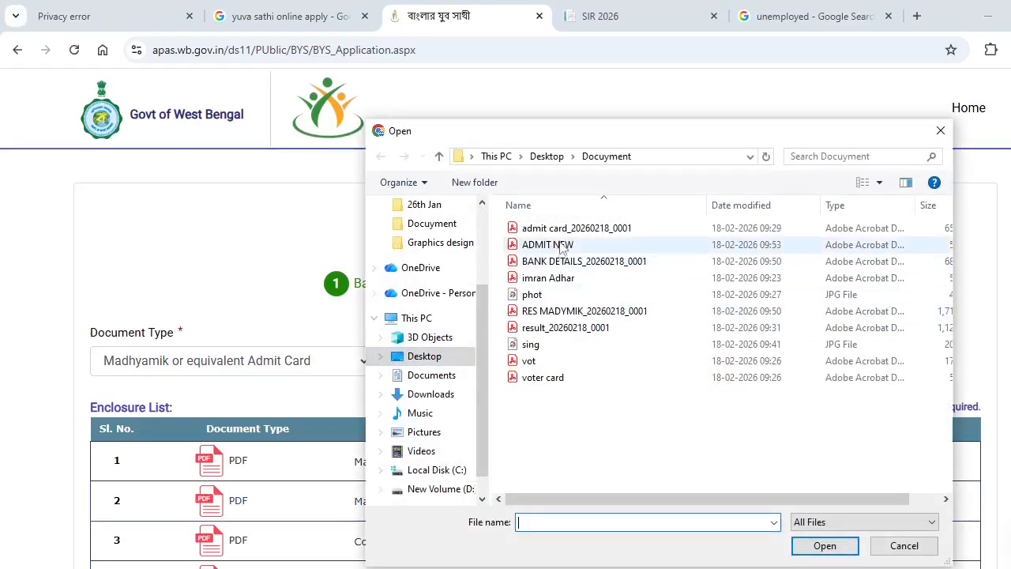
{"action": "left_click", "coordinate": [553, 245]}
{"action": "left_click_drag", "start_coordinate": [709, 499], "coordinate": [767, 498]}
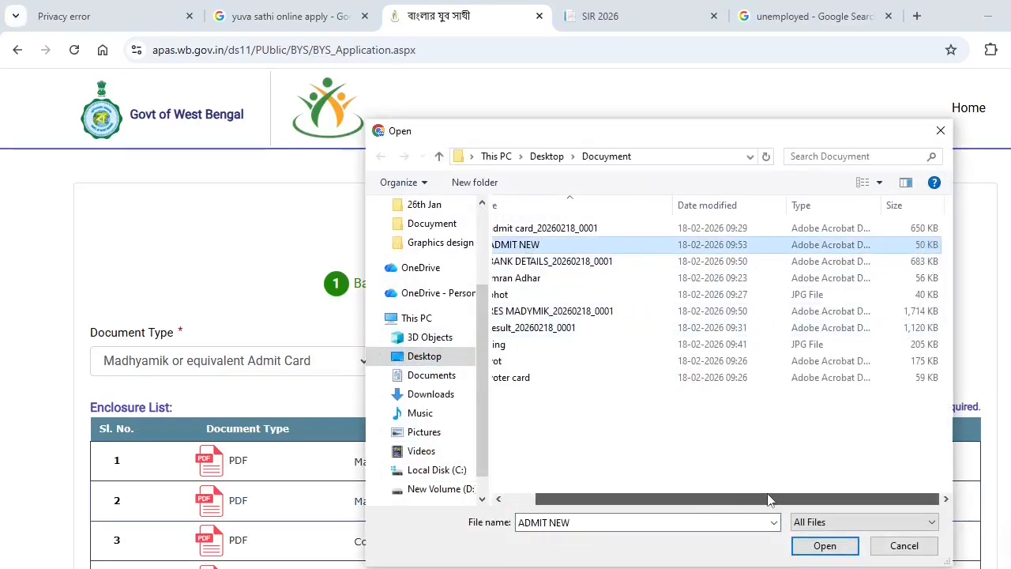
{"action": "left_click", "coordinate": [830, 545]}
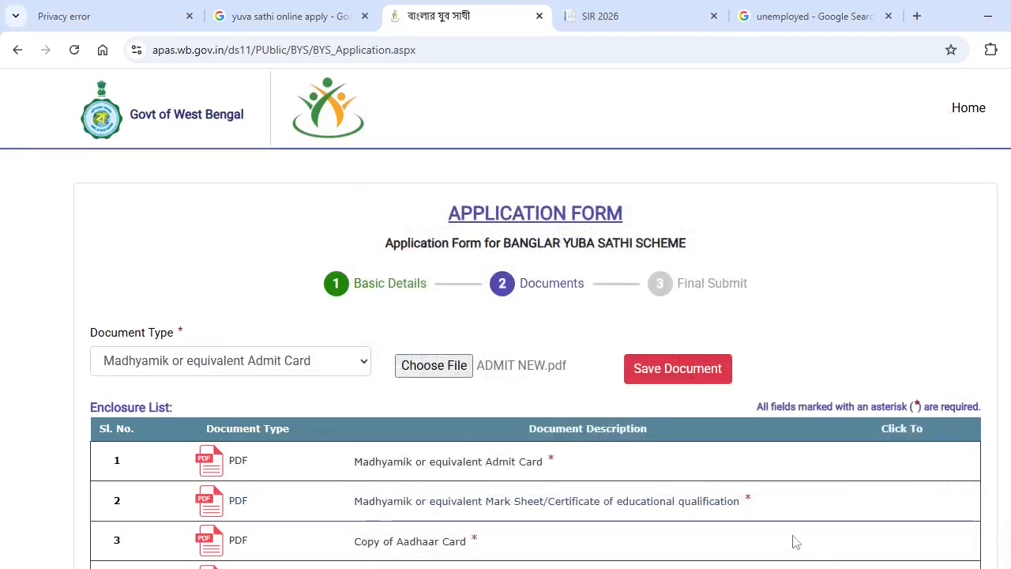
{"action": "left_click", "coordinate": [668, 376]}
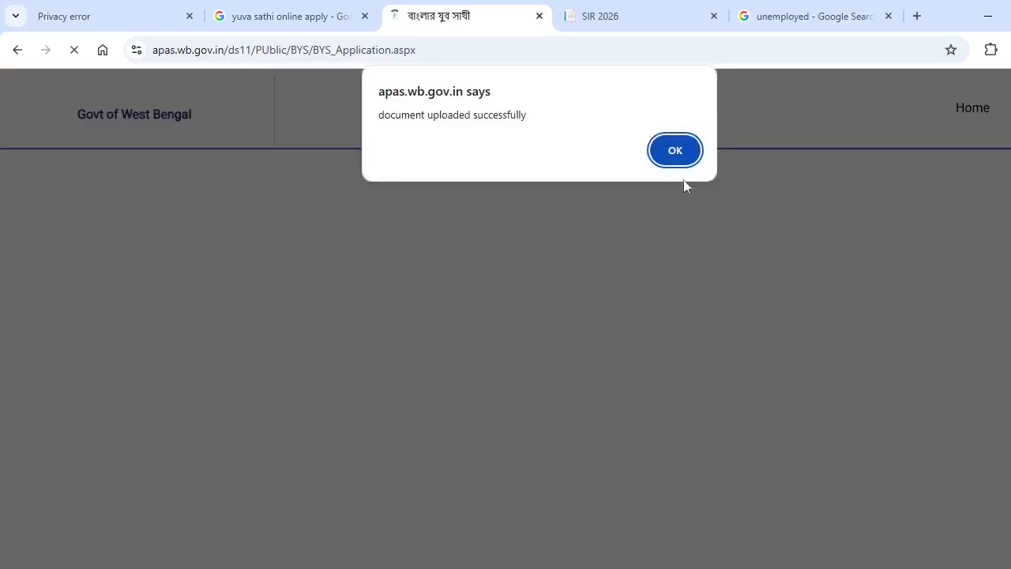
{"action": "left_click", "coordinate": [684, 157]}
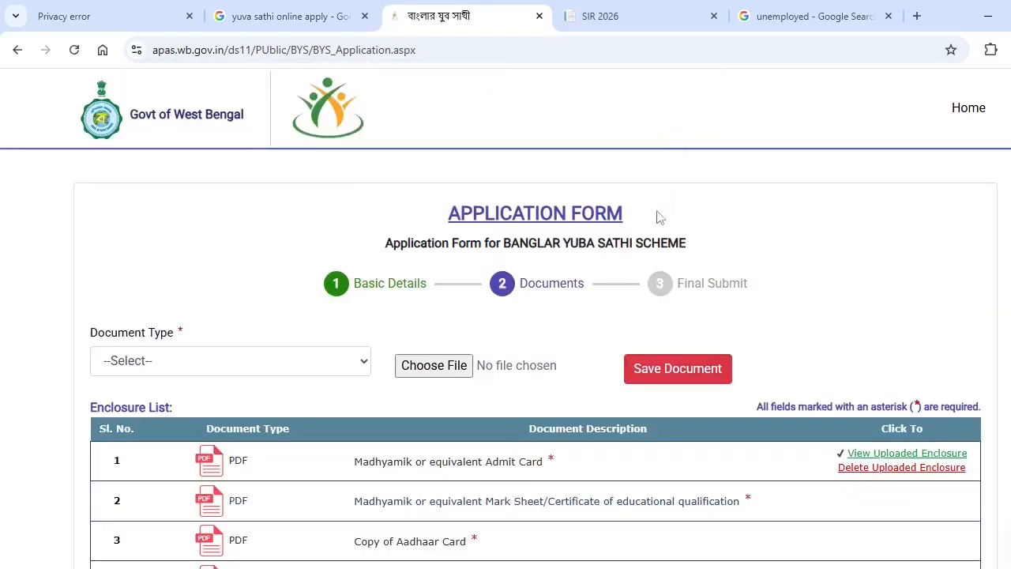
Upload the Aadhaar card PDF as the Copy of Aadhaar Card document and acknowledge the success alert
{"action": "left_click", "coordinate": [364, 363]}
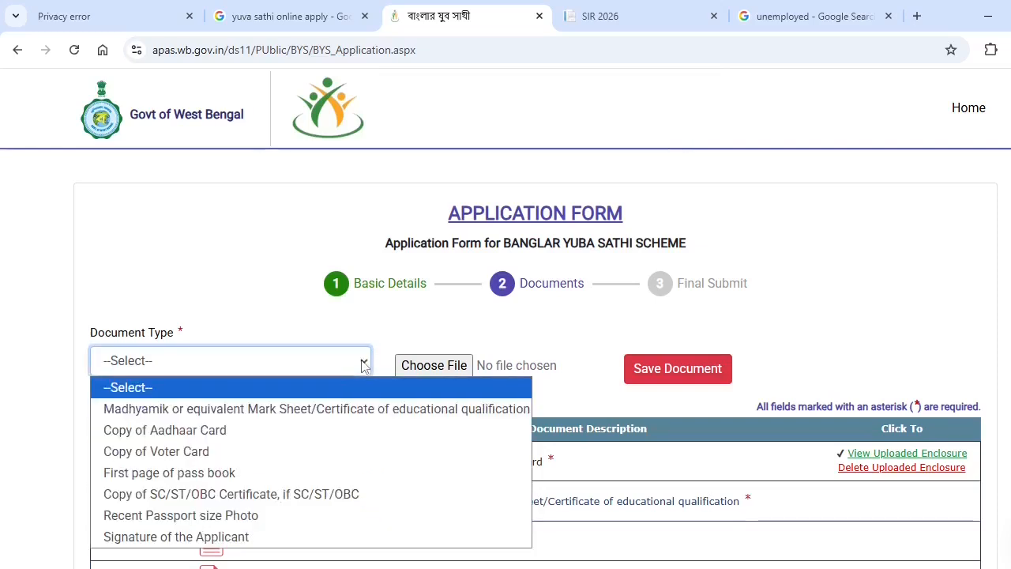
{"action": "left_click", "coordinate": [244, 430]}
{"action": "left_click", "coordinate": [458, 365]}
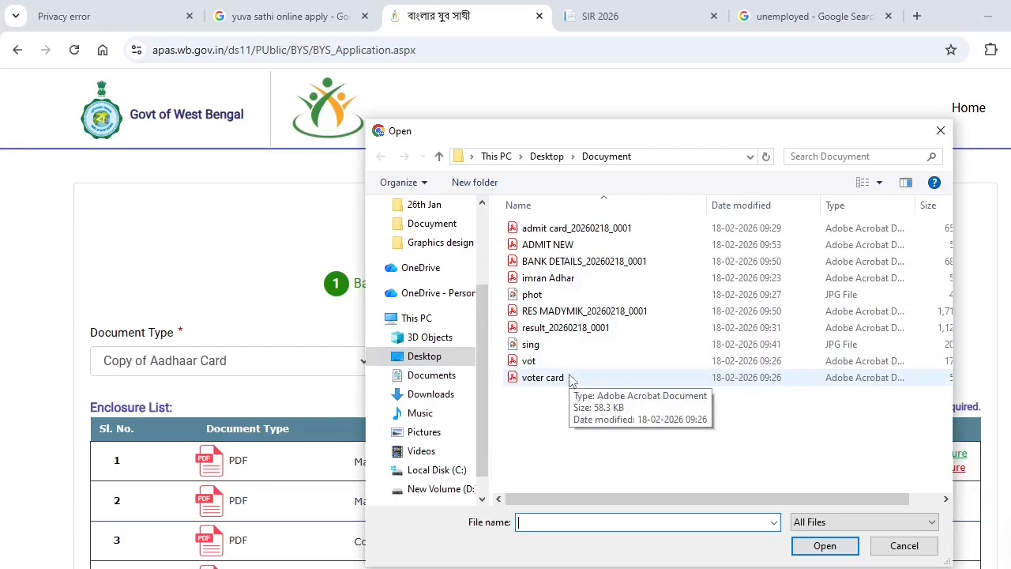
{"action": "left_click", "coordinate": [569, 282]}
{"action": "left_click", "coordinate": [823, 545]}
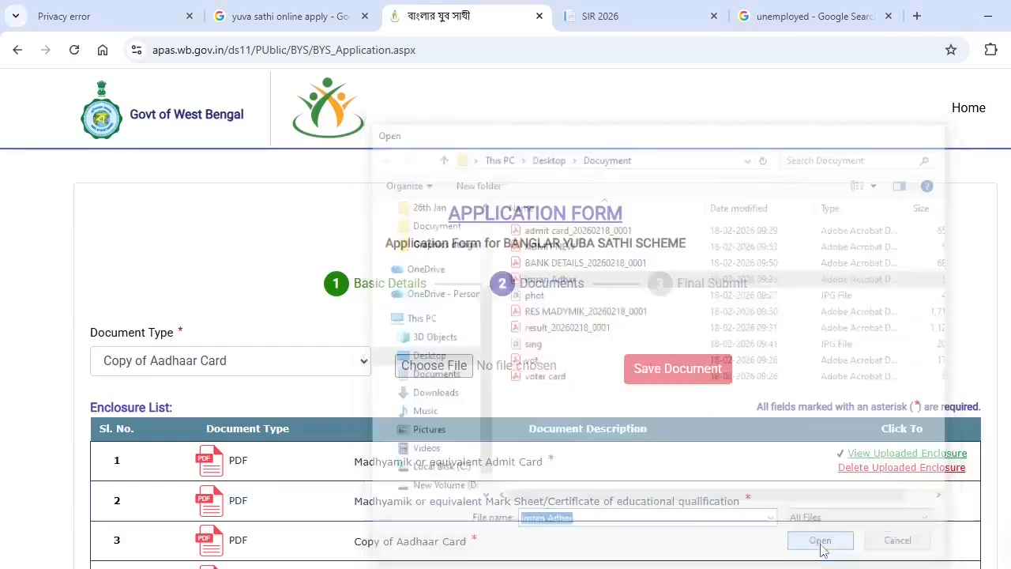
{"action": "left_click", "coordinate": [675, 371]}
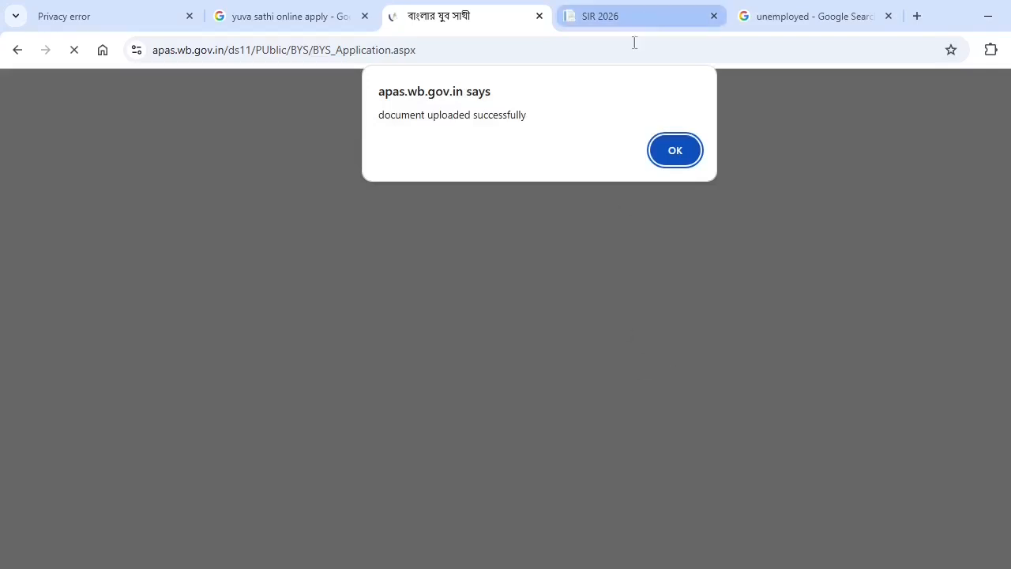
{"action": "left_click", "coordinate": [675, 150]}
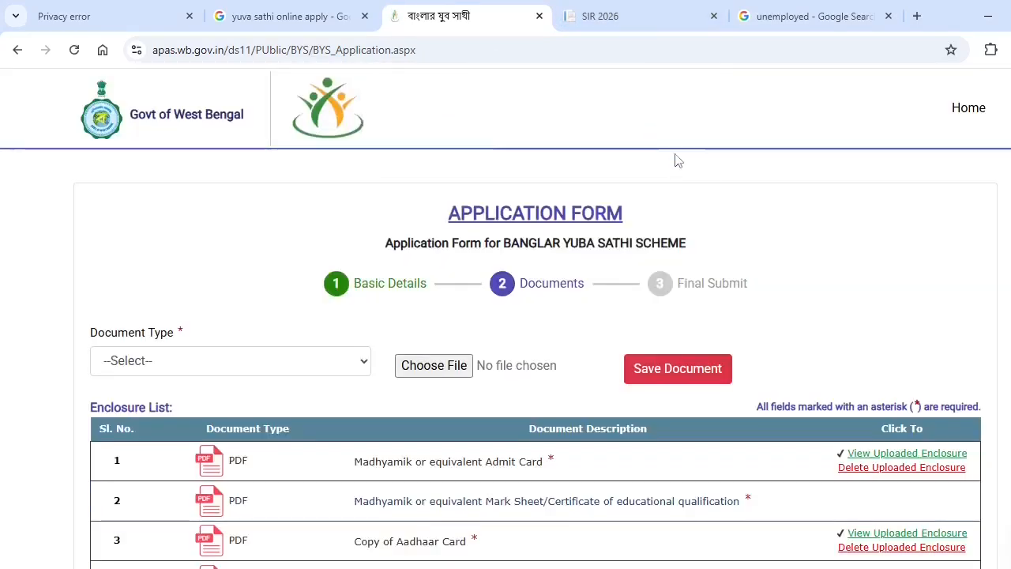